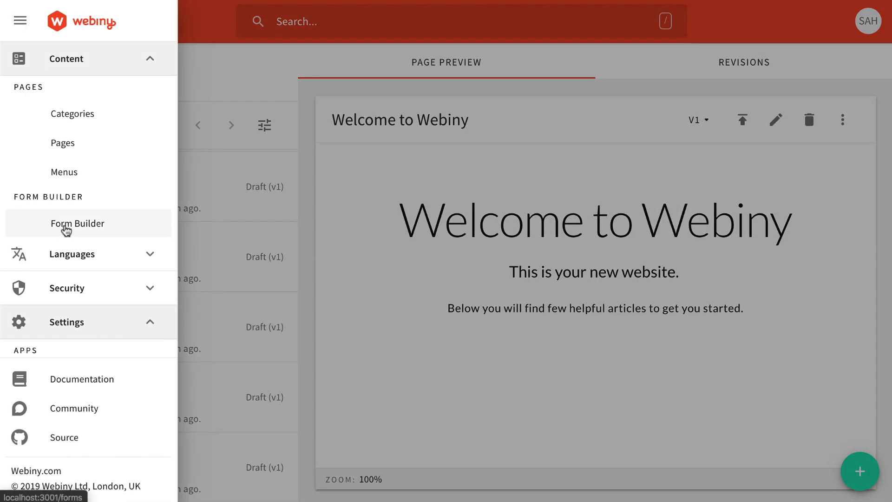
- Create a new form named "Lead gen demo" in the Form Builder
{"action": "left_click", "coordinate": [68, 228]}
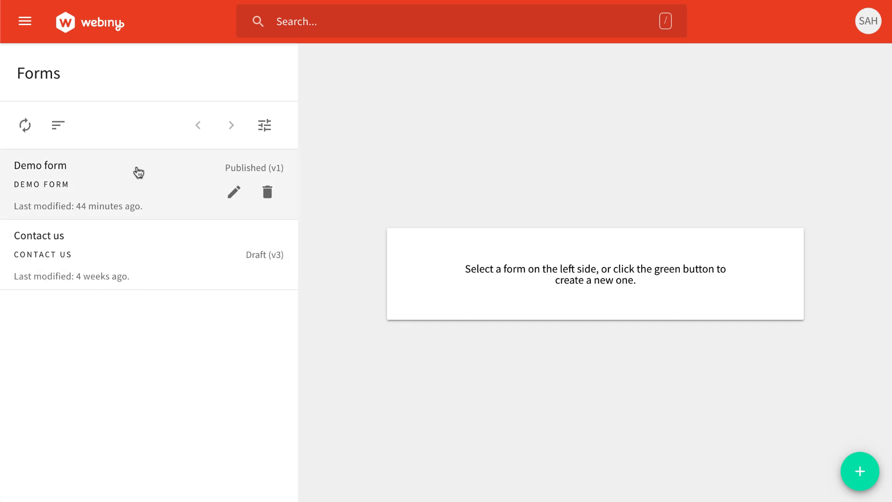
{"action": "left_click", "coordinate": [858, 473]}
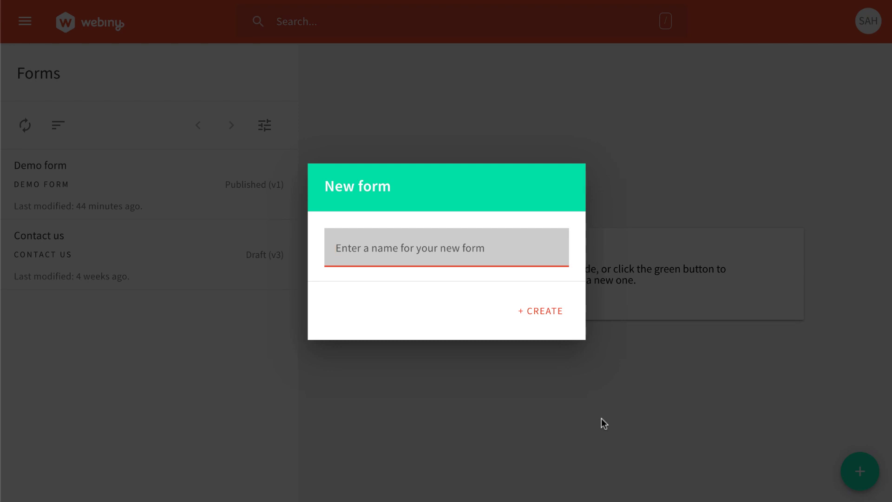
{"action": "type", "text": "Lead gen demo"}
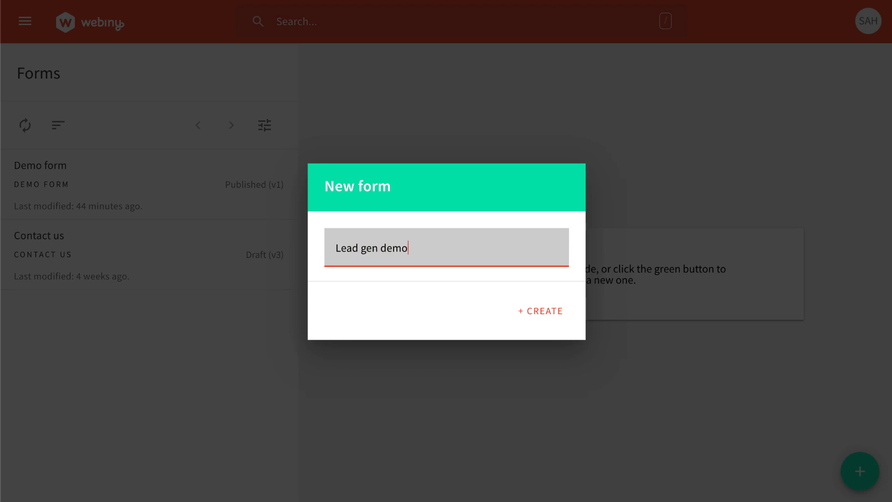
{"action": "left_click", "coordinate": [542, 309]}
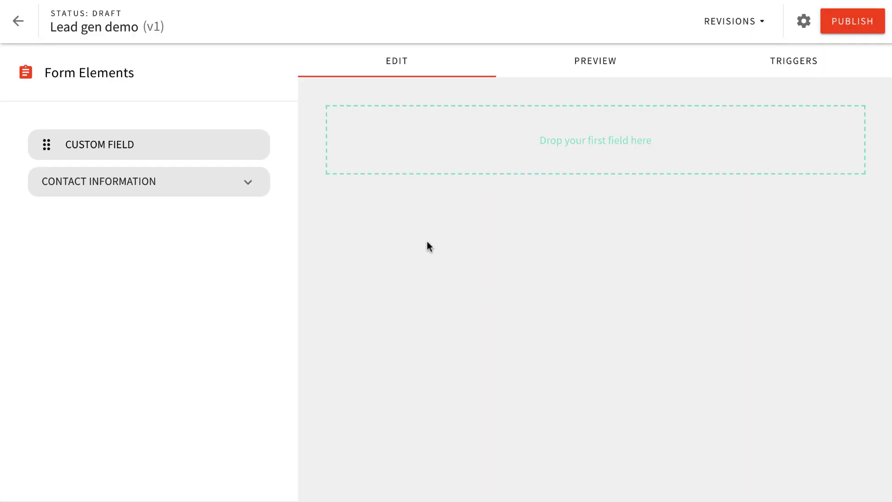
- Add the First name and Last name contact fields and arrange them side by side in one row, First name first
{"action": "left_click", "coordinate": [249, 185]}
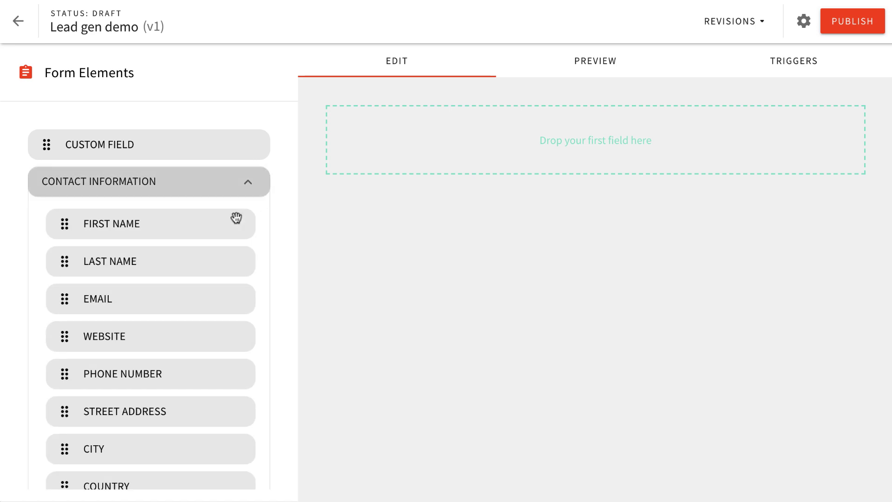
{"action": "left_click_drag", "start_coordinate": [134, 238], "coordinate": [135, 238]}
{"action": "left_click_drag", "start_coordinate": [493, 135], "coordinate": [626, 142]}
{"action": "left_click_drag", "start_coordinate": [123, 228], "coordinate": [439, 141]}
{"action": "left_click_drag", "start_coordinate": [100, 232], "coordinate": [519, 163]}
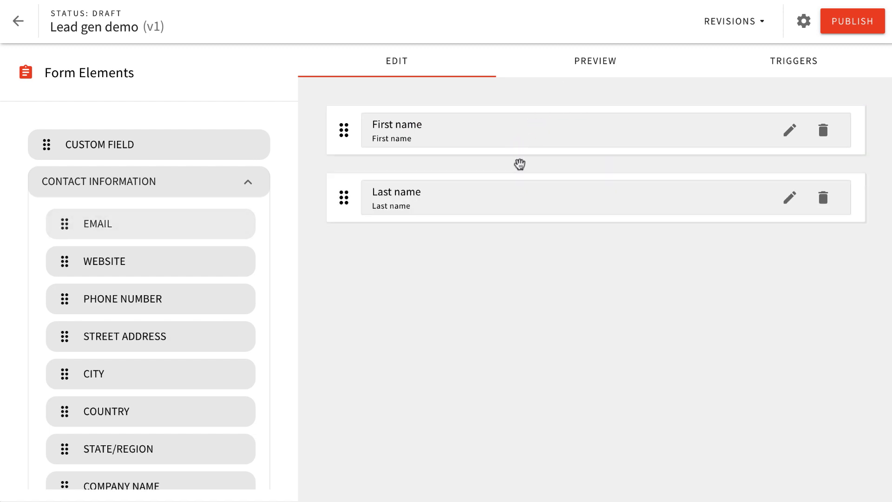
{"action": "left_click_drag", "start_coordinate": [344, 199], "coordinate": [348, 103]}
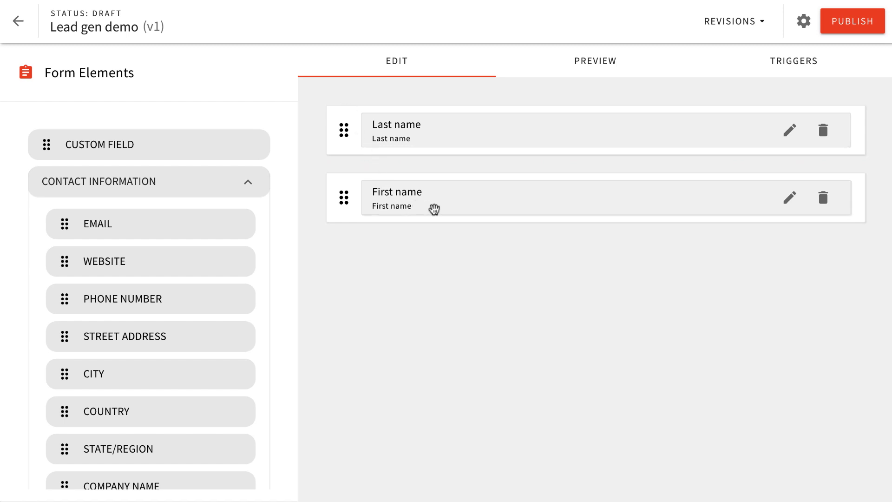
{"action": "left_click_drag", "start_coordinate": [367, 151], "coordinate": [361, 135]}
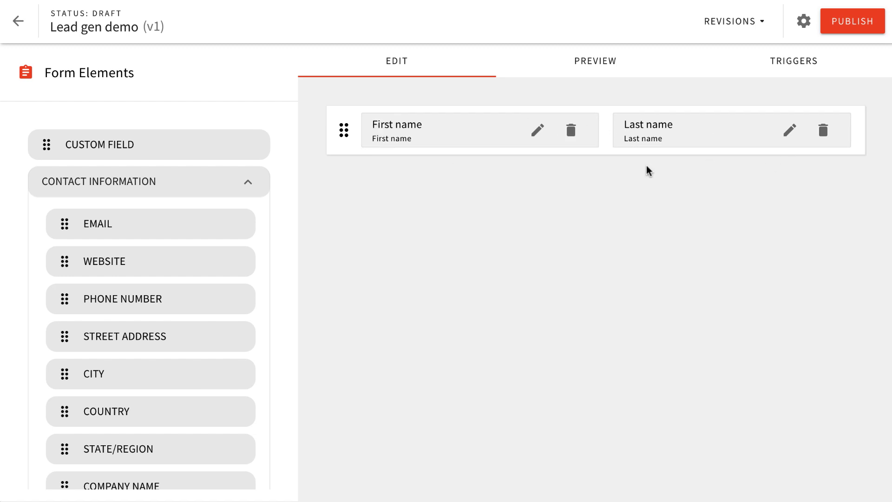
- Add the Email contact field in its own row below the name fields and look through the remaining contact fields
{"action": "left_click_drag", "start_coordinate": [89, 229], "coordinate": [464, 163]}
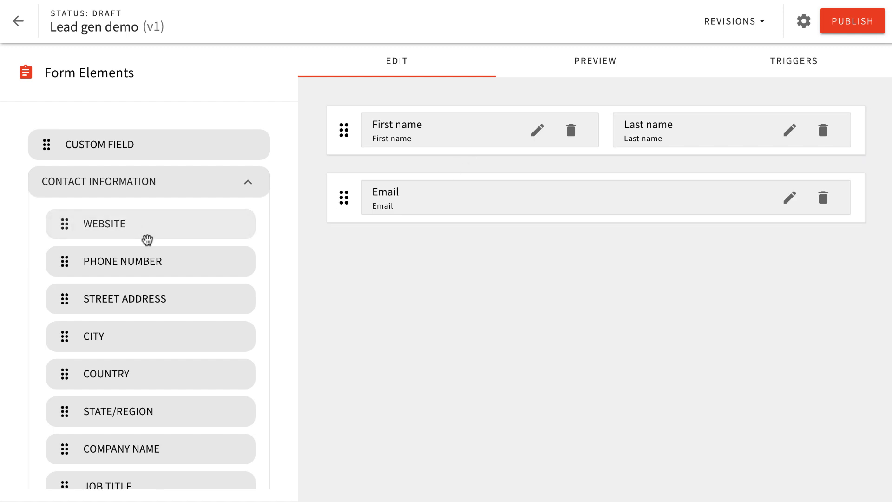
{"action": "scroll", "coordinate": [193, 270], "scroll_direction": "down", "scroll_amount": 1}
{"action": "scroll", "coordinate": [193, 270], "scroll_direction": "down", "scroll_amount": 2}
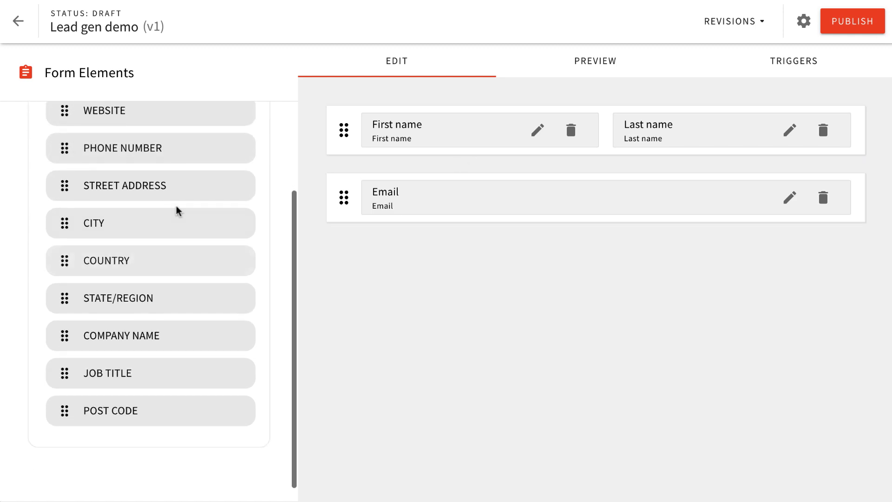
{"action": "scroll", "coordinate": [189, 342], "scroll_direction": "up", "scroll_amount": 3}
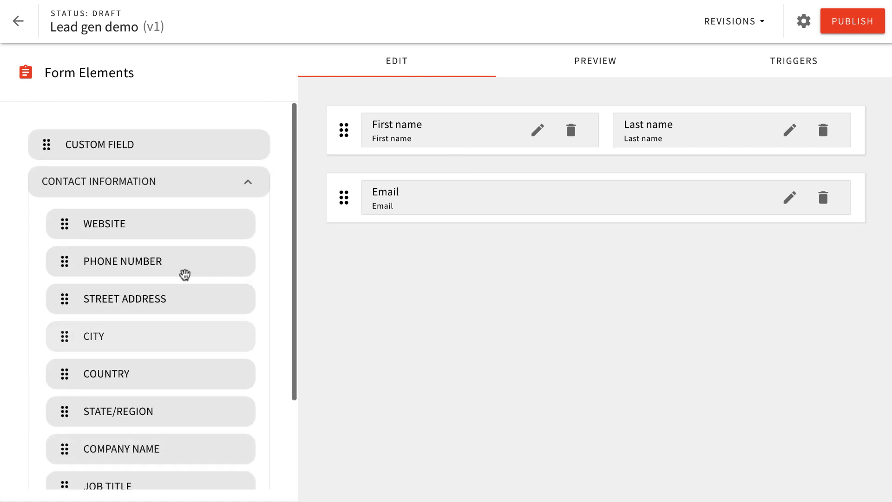
- Add a custom Select field in front of First name and label it "Title"
{"action": "left_click", "coordinate": [169, 194]}
{"action": "left_click_drag", "start_coordinate": [82, 145], "coordinate": [360, 126]}
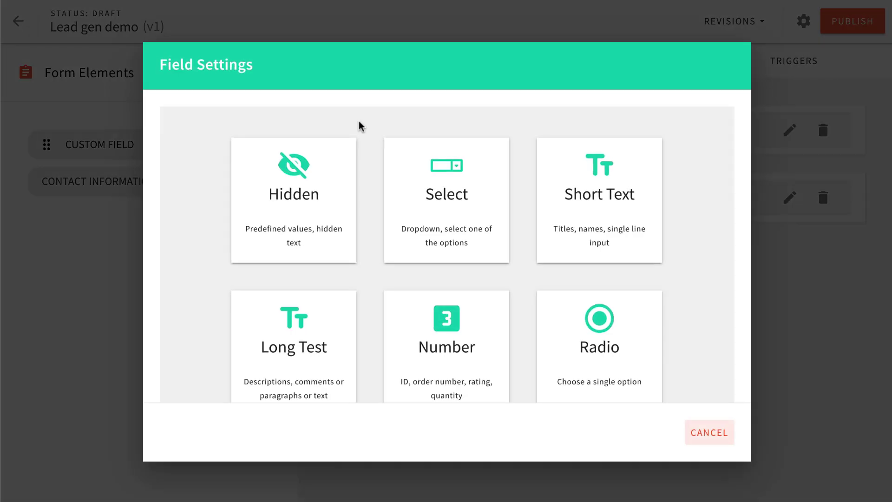
{"action": "scroll", "coordinate": [591, 278], "scroll_direction": "down", "scroll_amount": 1}
{"action": "scroll", "coordinate": [590, 277], "scroll_direction": "down", "scroll_amount": 3}
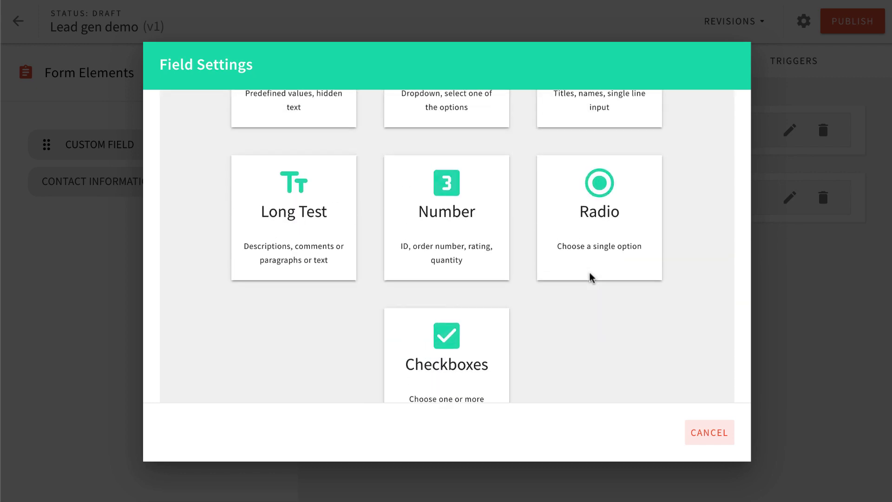
{"action": "scroll", "coordinate": [589, 277], "scroll_direction": "up", "scroll_amount": 3}
{"action": "scroll", "coordinate": [504, 203], "scroll_direction": "up", "scroll_amount": 2}
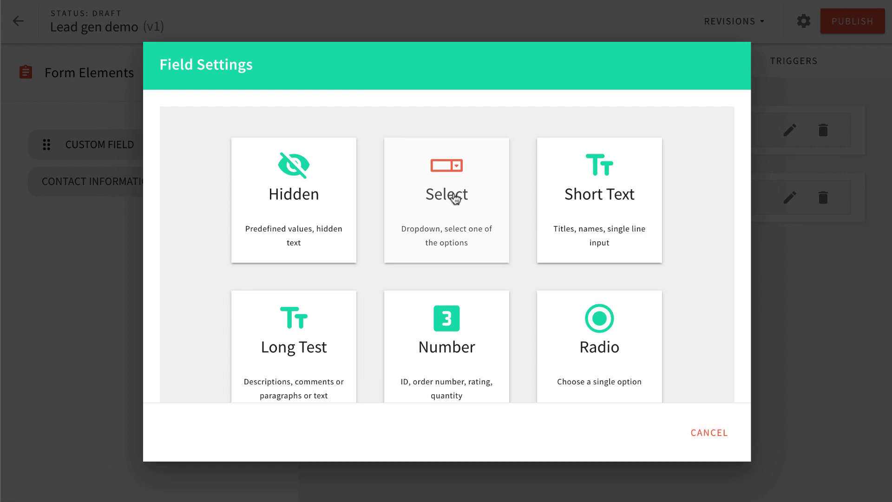
{"action": "left_click", "coordinate": [456, 198]}
{"action": "left_click", "coordinate": [505, 172]}
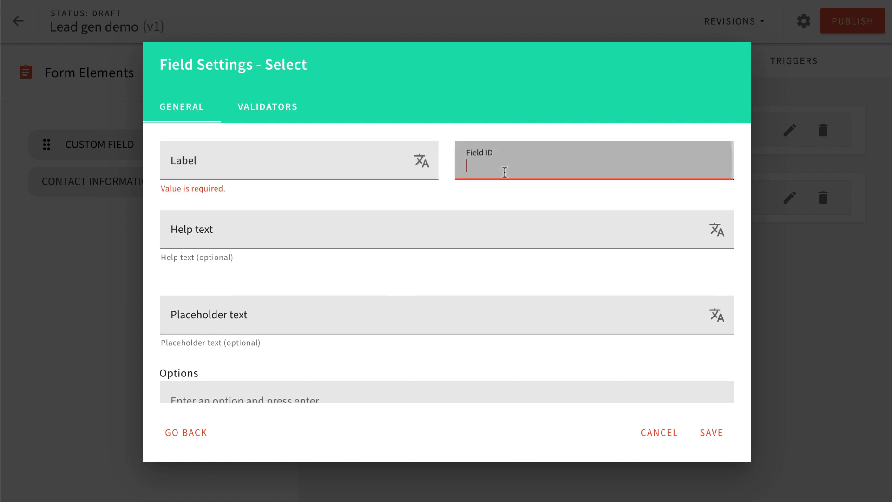
{"action": "left_click", "coordinate": [264, 155]}
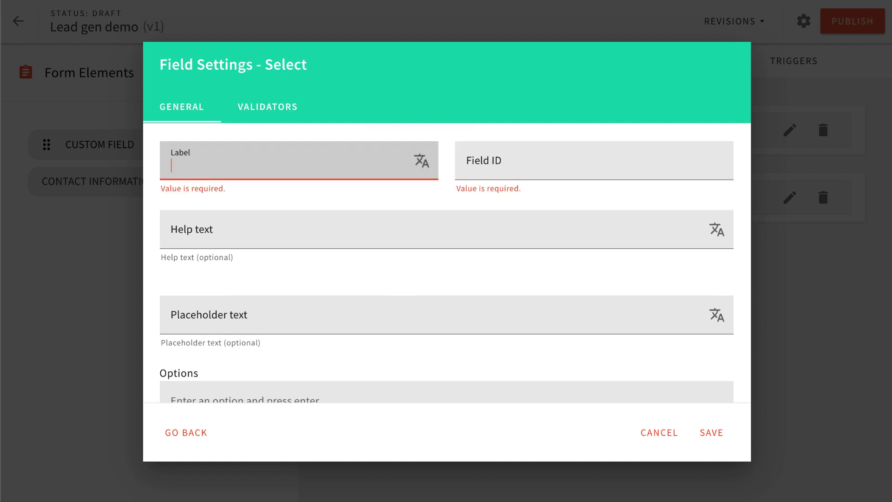
{"action": "type", "text": "Title"}
{"action": "left_click", "coordinate": [304, 277]}
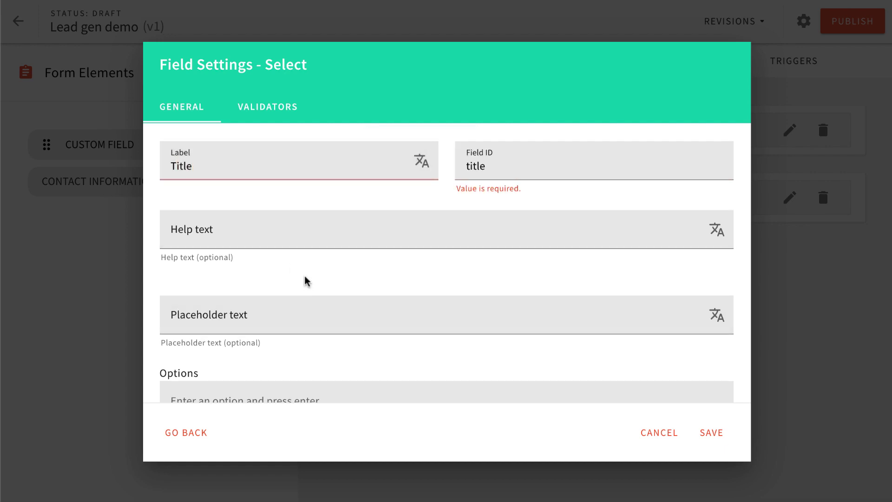
- Add the options President, Director and Owner to the Title select field
{"action": "scroll", "coordinate": [357, 345], "scroll_direction": "down", "scroll_amount": 3}
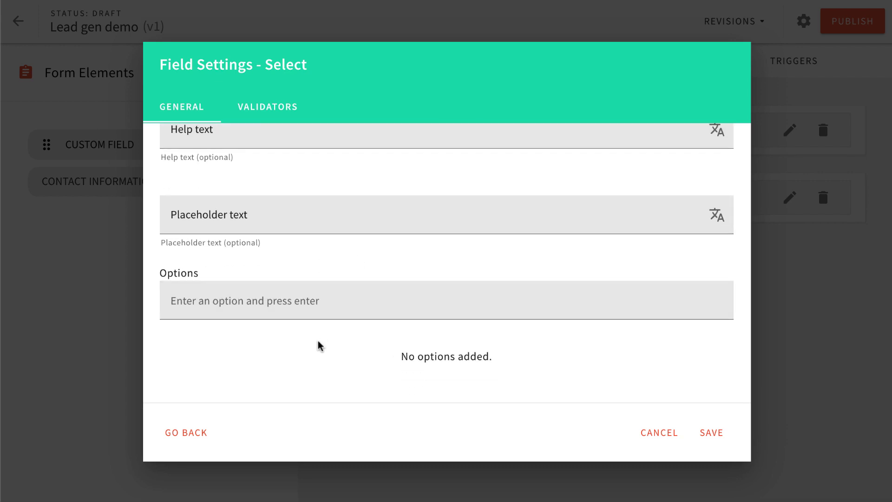
{"action": "scroll", "coordinate": [318, 344], "scroll_direction": "down", "scroll_amount": 1}
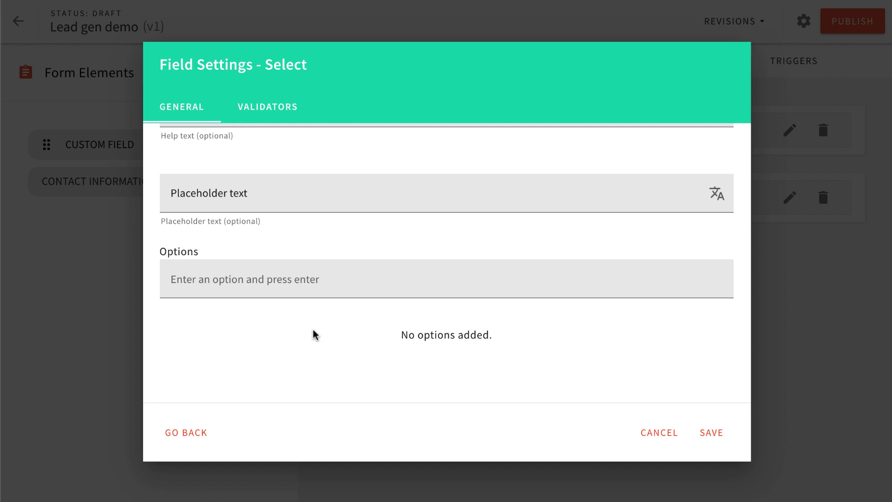
{"action": "left_click", "coordinate": [288, 288]}
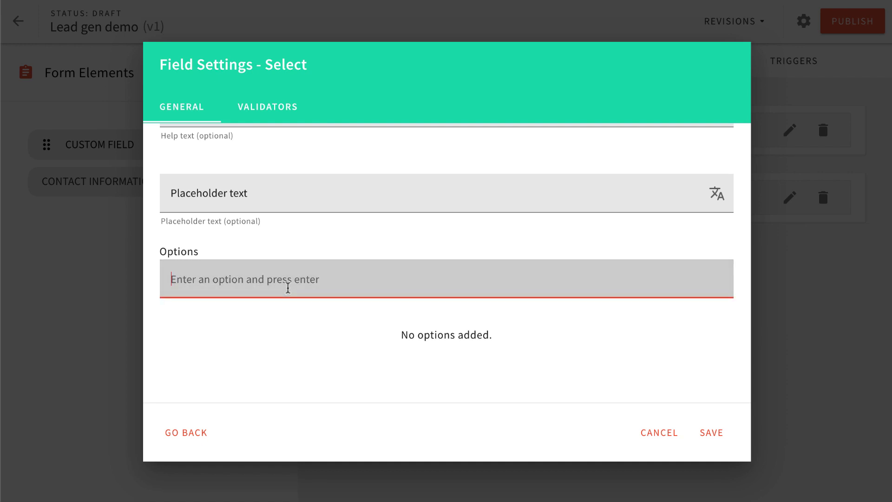
{"action": "type", "text": "President"}
{"action": "key", "text": "Return"}
{"action": "type", "text": "Direc"}
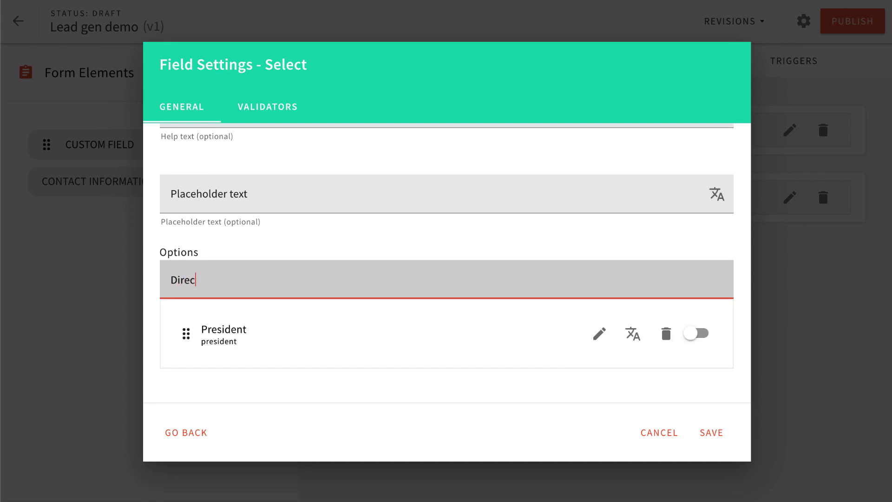
{"action": "type", "text": "tor"}
{"action": "key", "text": "Return"}
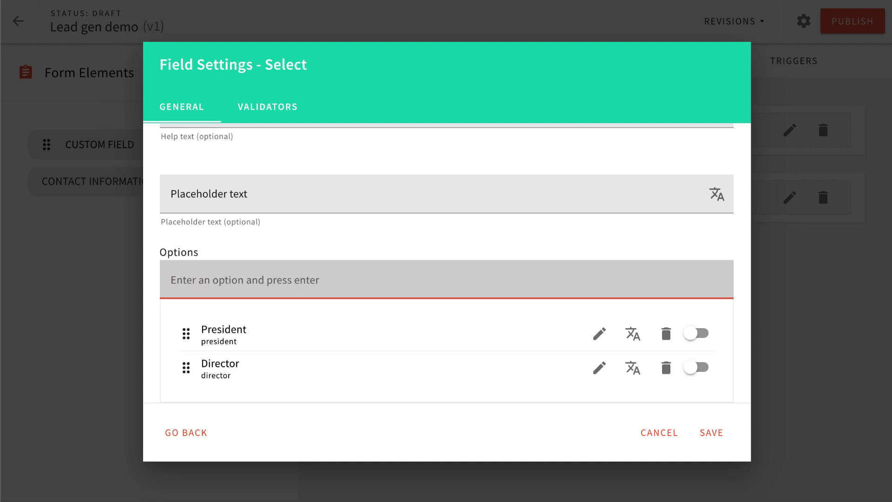
{"action": "type", "text": "Owne"}
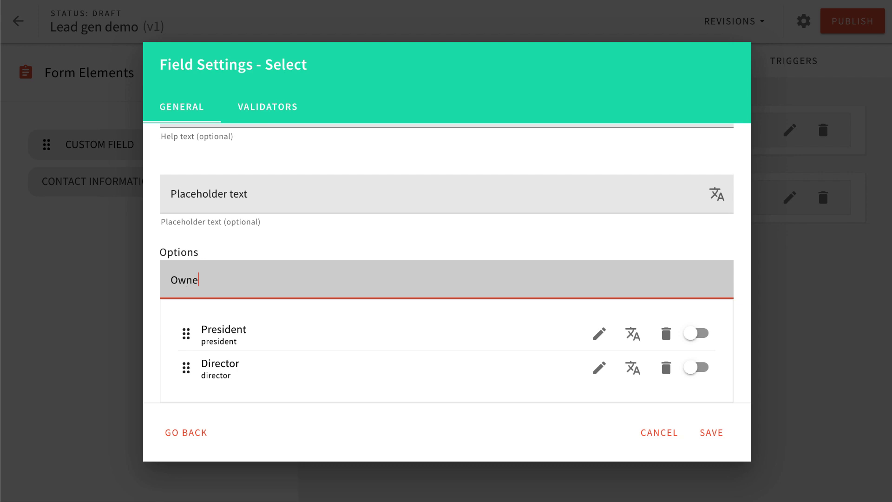
{"action": "type", "text": "r"}
{"action": "key", "text": "Return"}
- Move the Director option above President, then save the Title field and preview the form
{"action": "scroll", "coordinate": [181, 326], "scroll_direction": "down", "scroll_amount": 2}
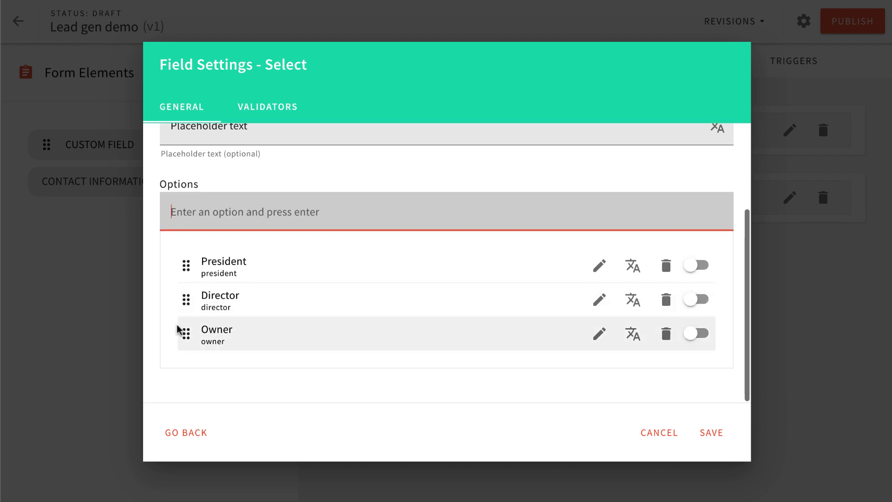
{"action": "left_click_drag", "start_coordinate": [181, 302], "coordinate": [188, 264]}
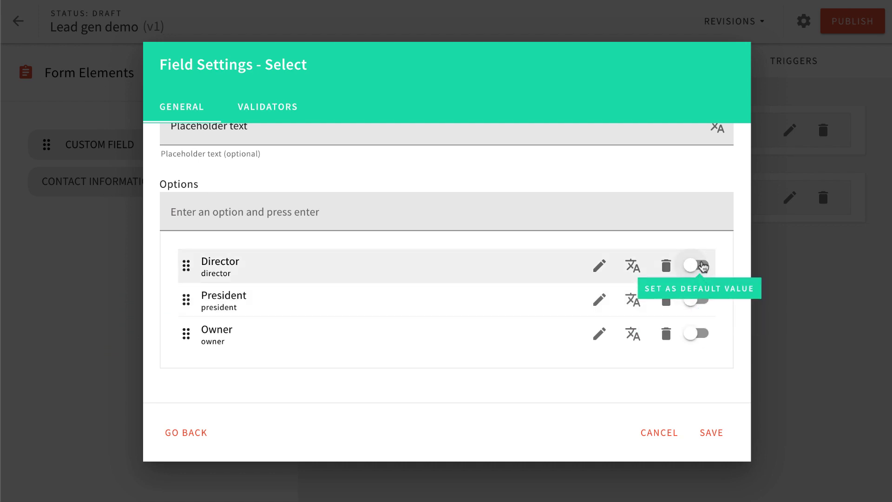
{"action": "left_click", "coordinate": [710, 429]}
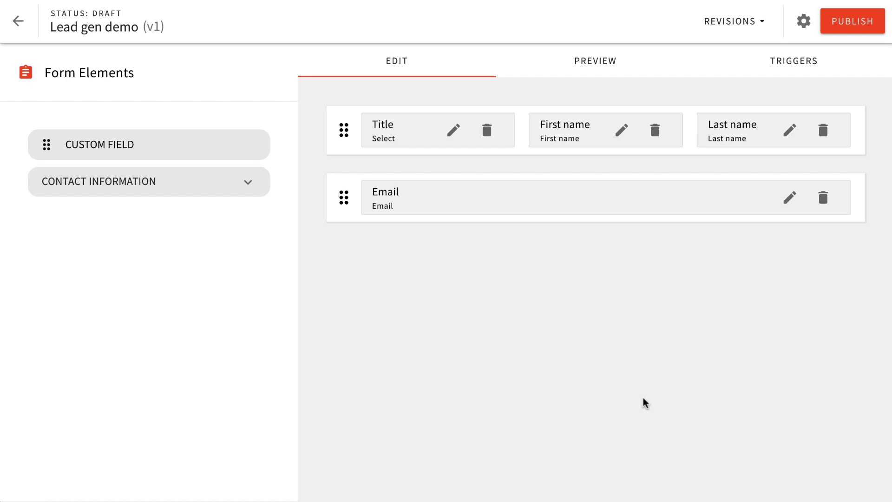
{"action": "left_click", "coordinate": [600, 68]}
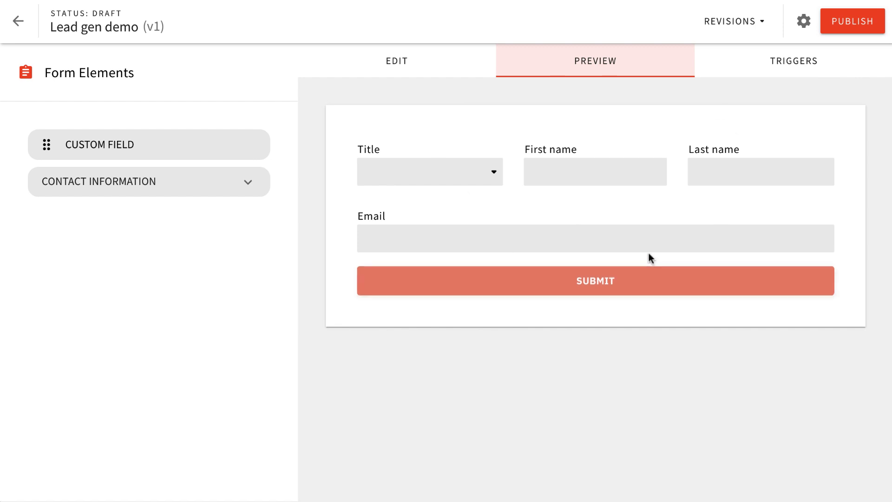
- Enable the form's terms of service with message "Click to accept our ToS" and error message "You must accept to proceed", and save the settings
{"action": "left_click", "coordinate": [803, 28]}
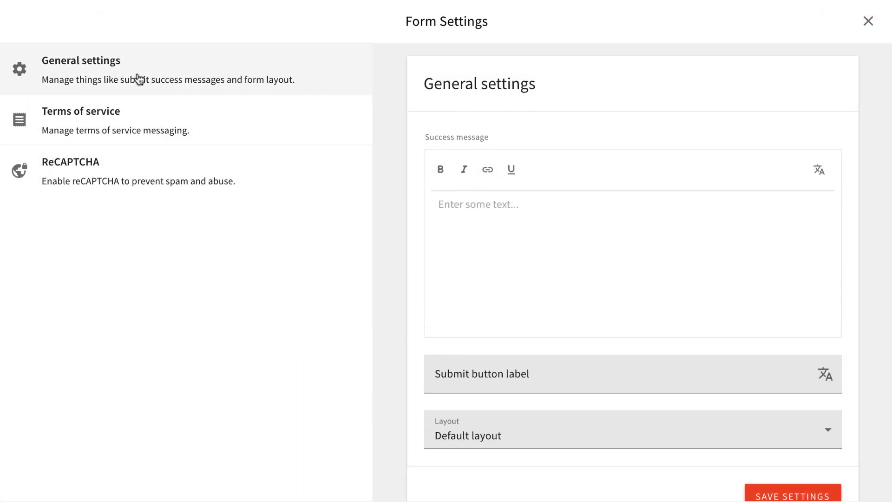
{"action": "left_click", "coordinate": [67, 113]}
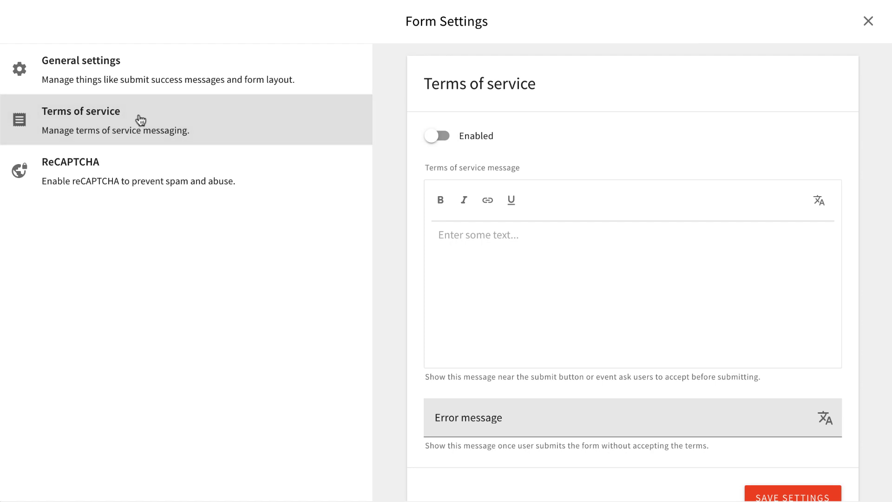
{"action": "left_click", "coordinate": [441, 136]}
{"action": "left_click", "coordinate": [549, 278]}
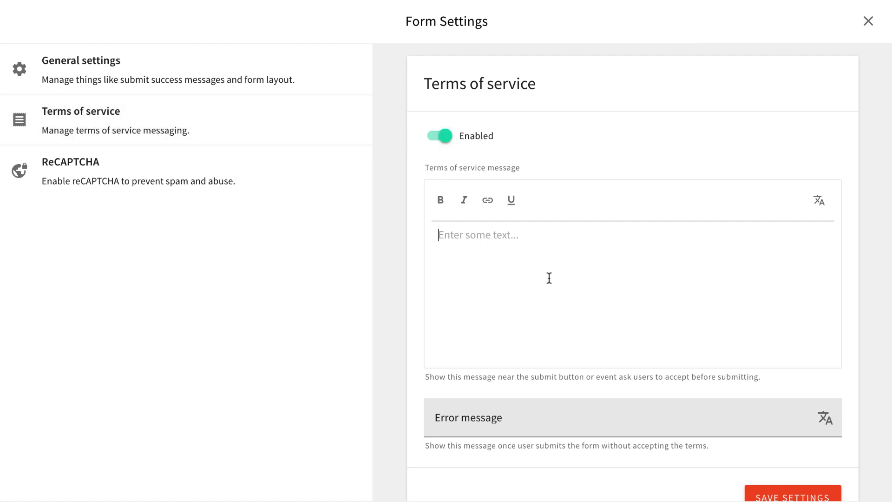
{"action": "type", "text": "Click to accept our ToS"}
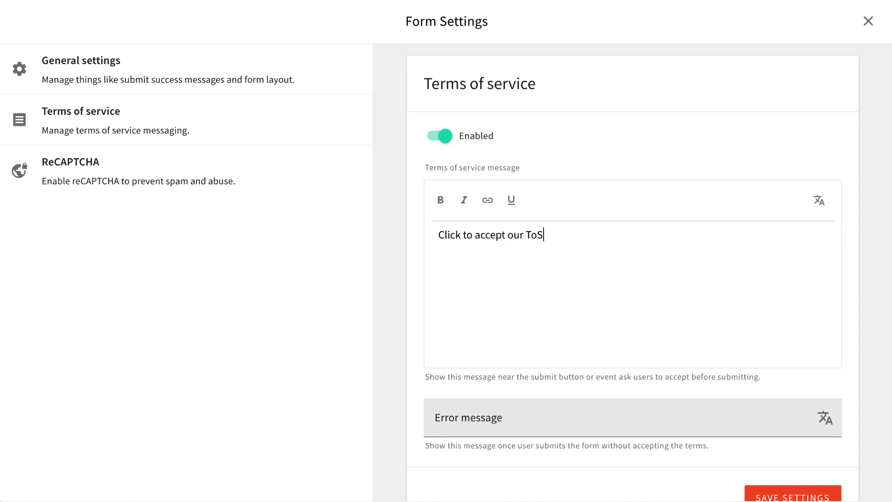
{"action": "left_click", "coordinate": [515, 431]}
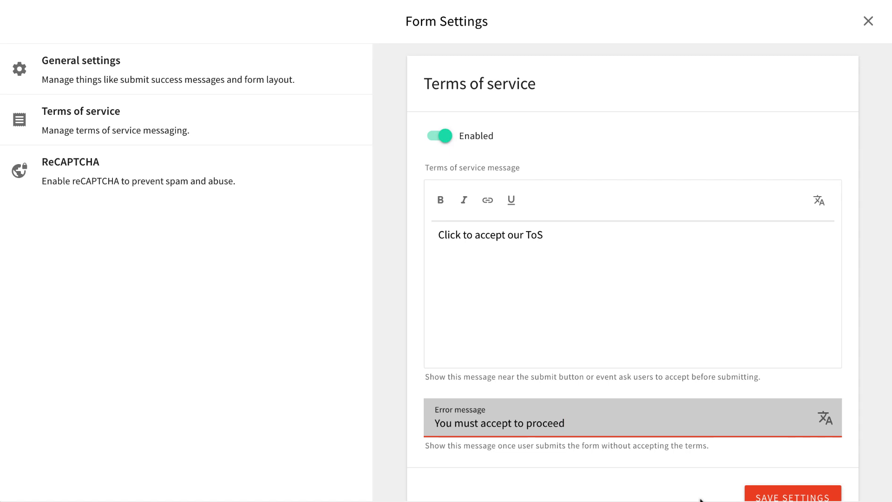
{"action": "scroll", "coordinate": [735, 465], "scroll_direction": "down", "scroll_amount": 1}
{"action": "left_click", "coordinate": [762, 470]}
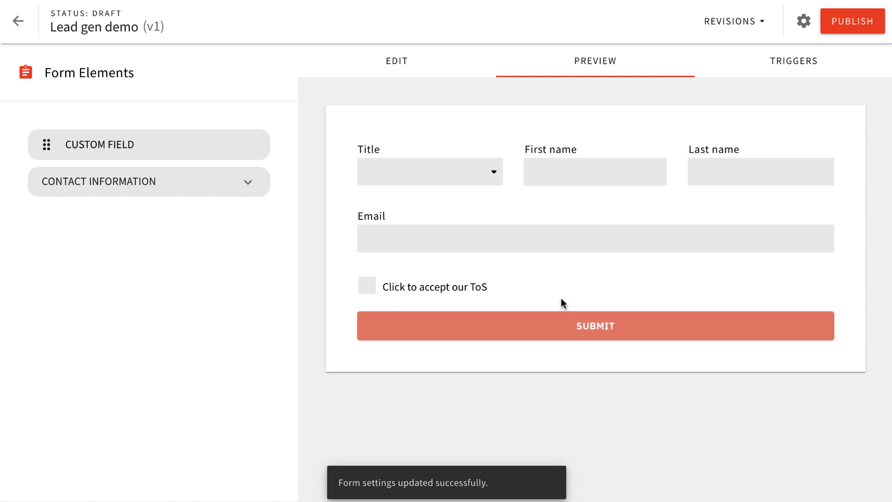
- Test submitting the previewed form without accepting the terms of service, and return to editing its fields
{"action": "left_click", "coordinate": [599, 324]}
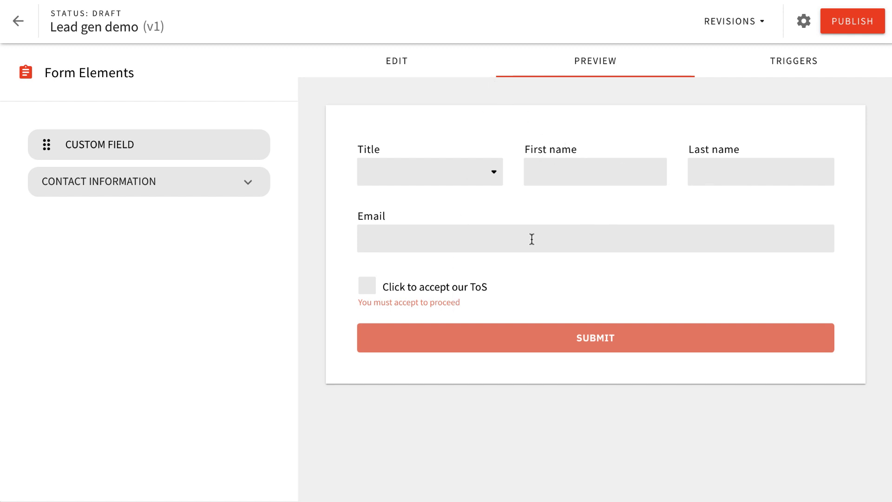
{"action": "left_click", "coordinate": [394, 59]}
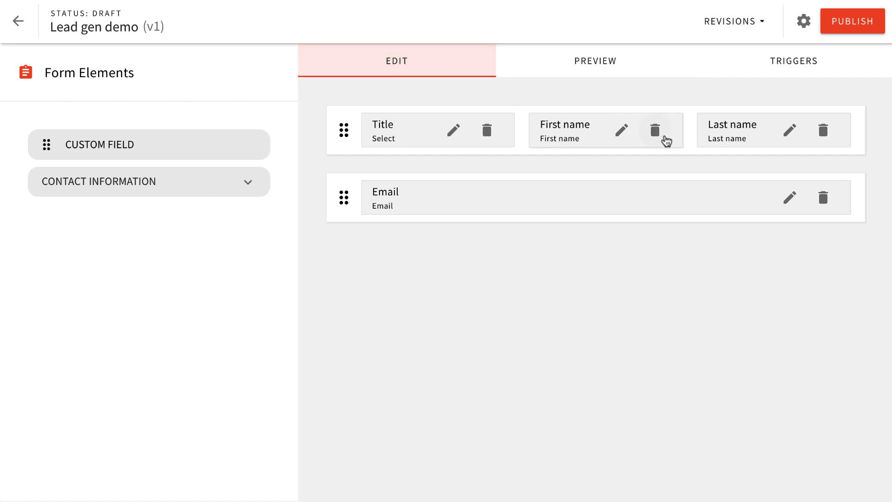
- Enable the Required validator on the First name field and save its settings
{"action": "left_click", "coordinate": [627, 134]}
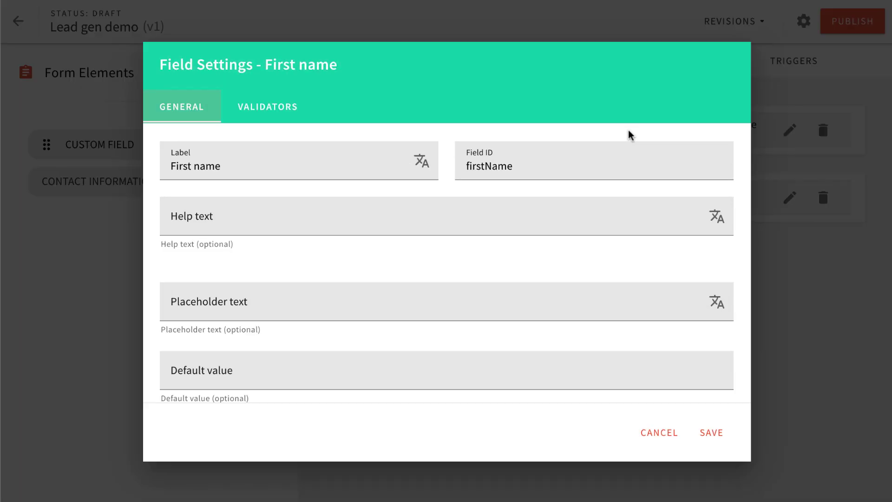
{"action": "left_click", "coordinate": [256, 108]}
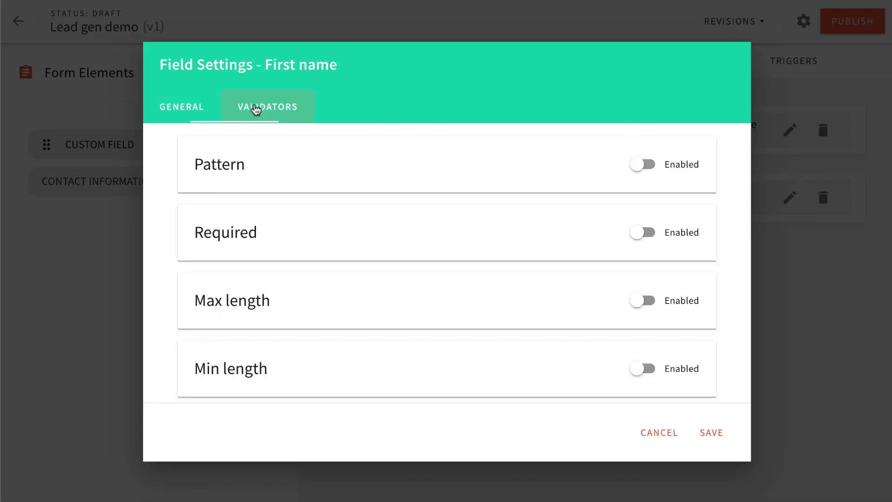
{"action": "left_click", "coordinate": [651, 231]}
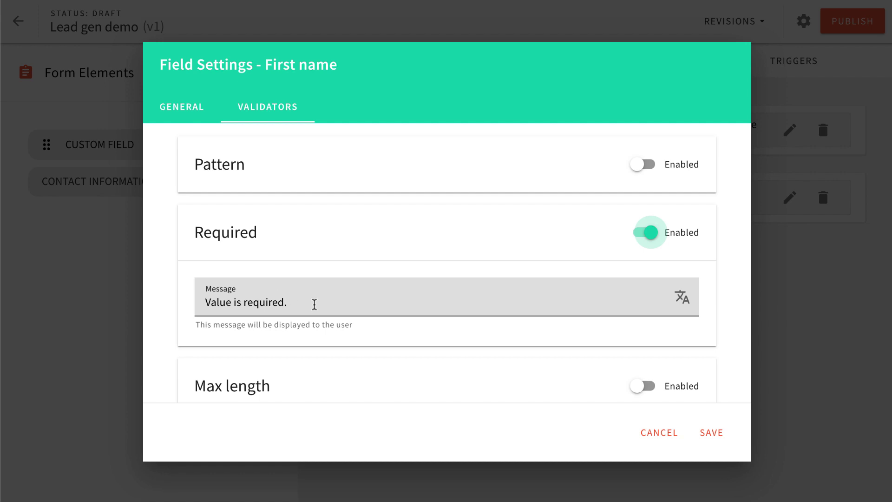
{"action": "left_click", "coordinate": [713, 431]}
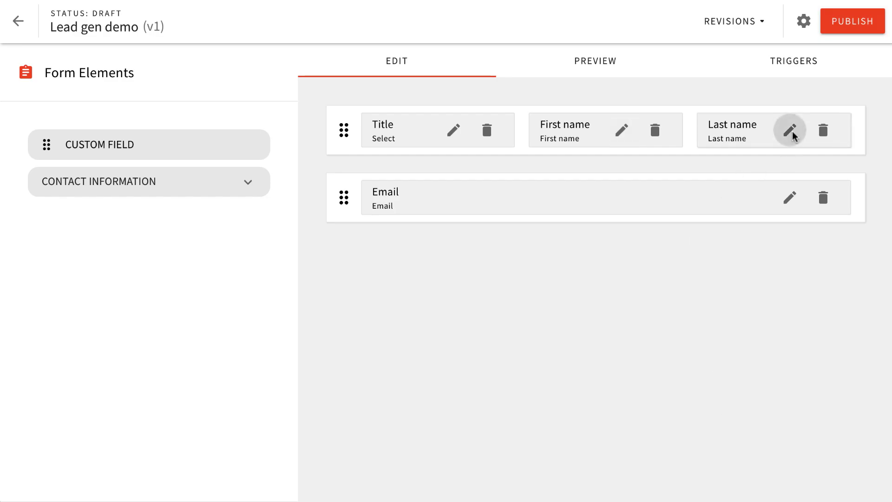
- Make the Last name field required and save its settings
{"action": "left_click", "coordinate": [791, 130]}
{"action": "left_click", "coordinate": [247, 112]}
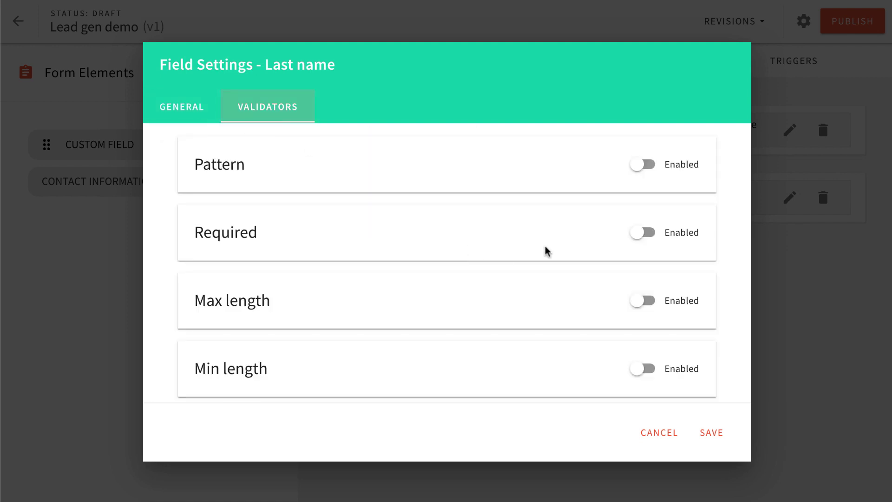
{"action": "left_click", "coordinate": [643, 231]}
{"action": "left_click", "coordinate": [713, 434]}
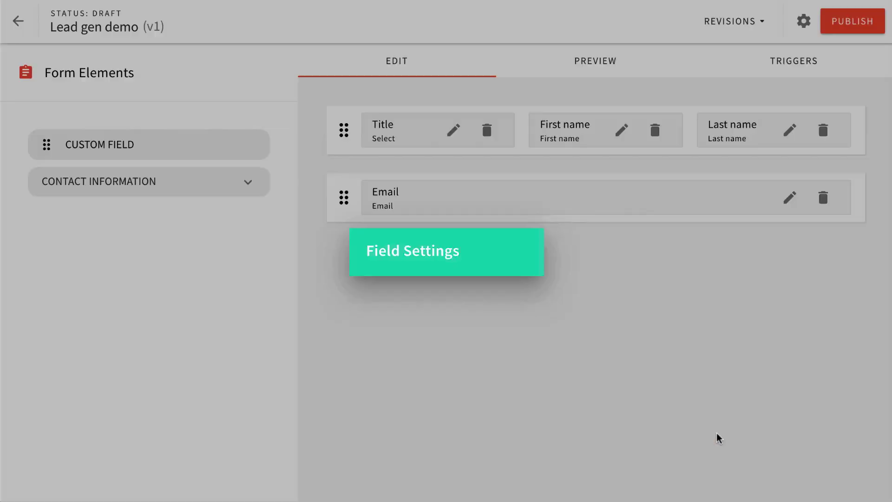
- Turn on the Required validator for the Email field alongside its e-mail pattern check, and save
{"action": "left_click", "coordinate": [790, 199]}
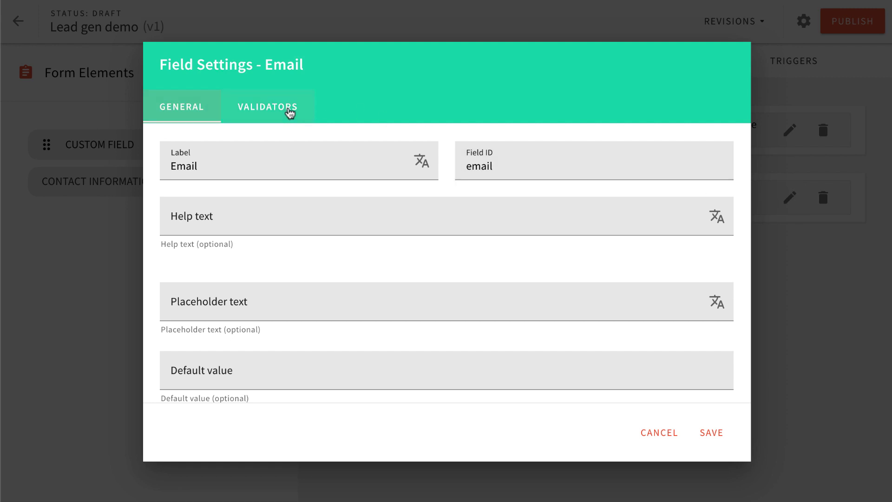
{"action": "left_click", "coordinate": [246, 113]}
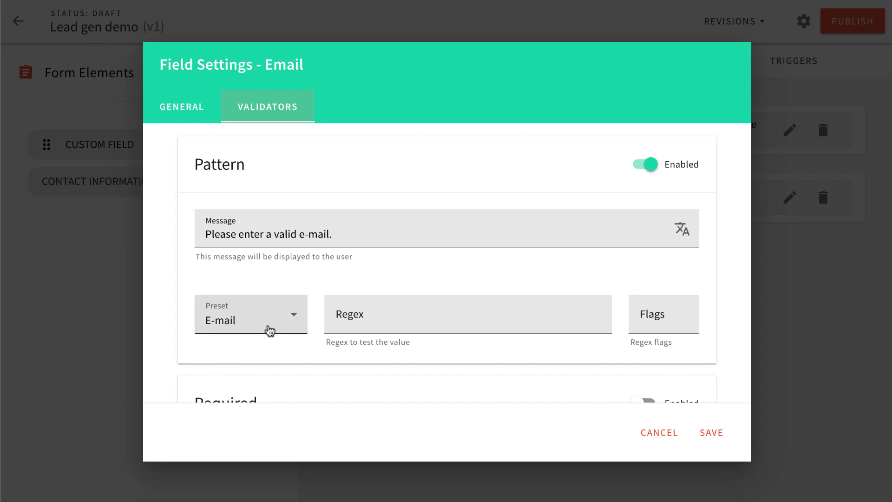
{"action": "scroll", "coordinate": [269, 329], "scroll_direction": "down", "scroll_amount": 3}
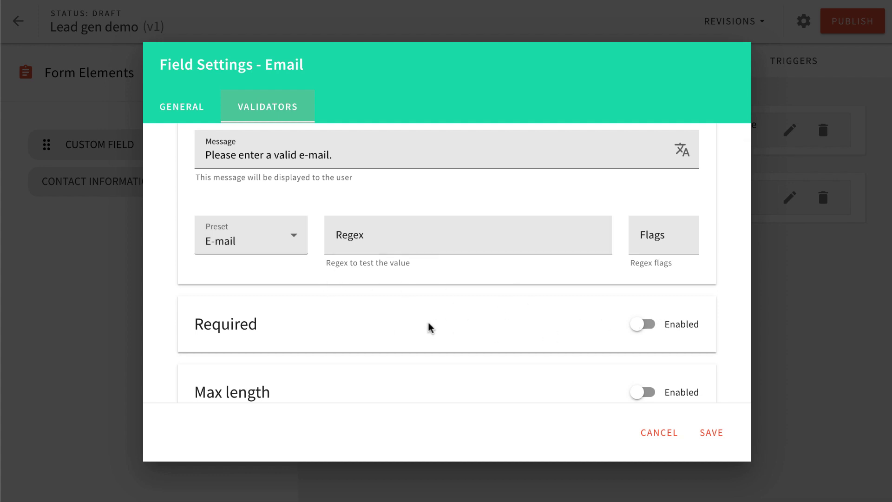
{"action": "left_click", "coordinate": [650, 324]}
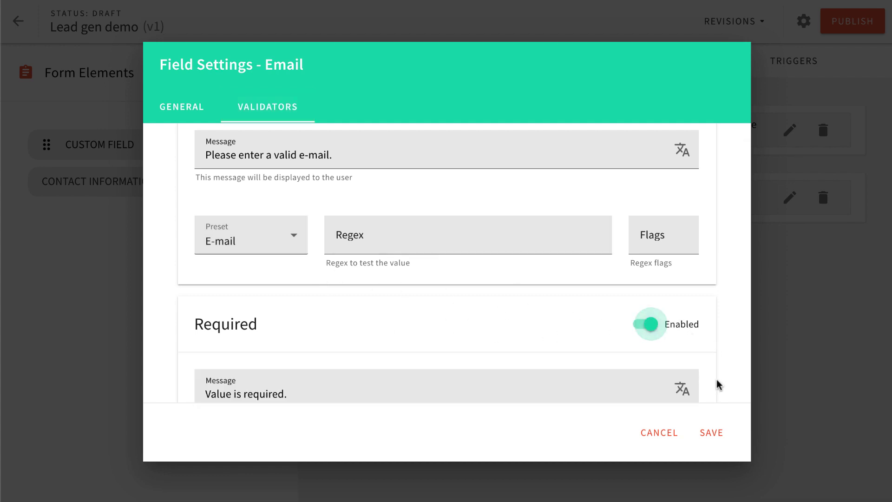
{"action": "left_click", "coordinate": [715, 429]}
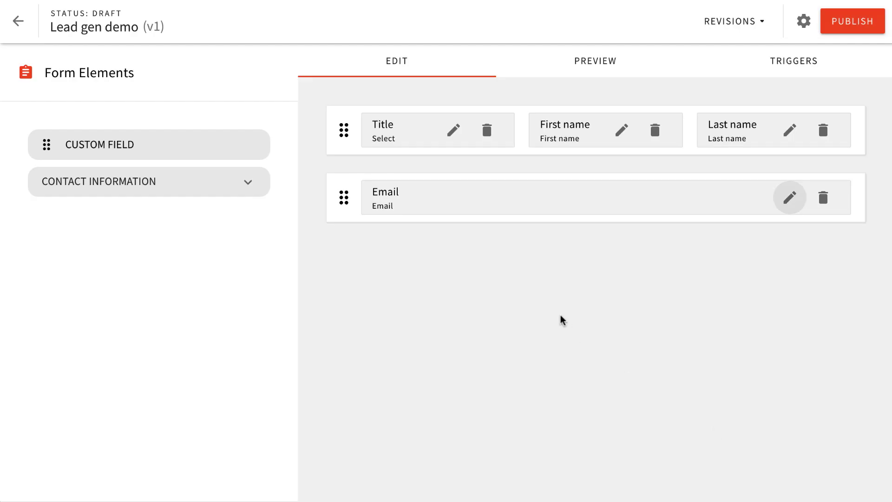
- Test the required fields by submitting the previewed form empty, and return to editing
{"action": "left_click", "coordinate": [585, 58]}
{"action": "left_click", "coordinate": [627, 348]}
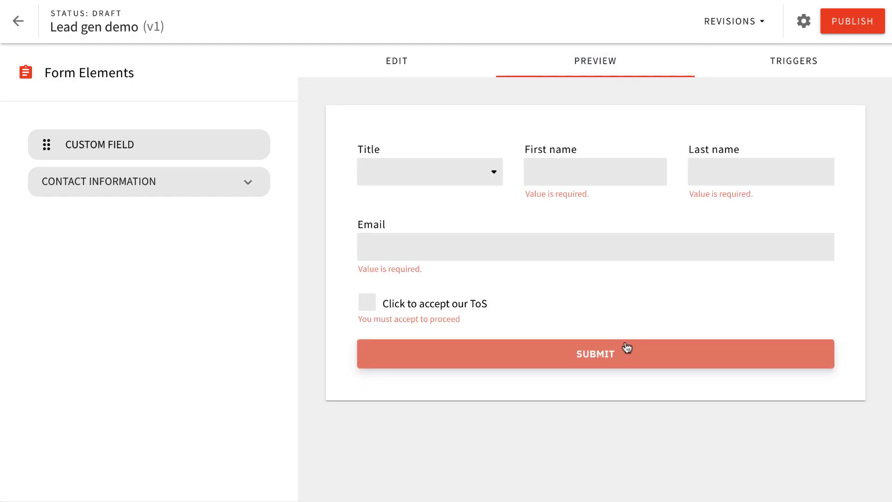
{"action": "left_click", "coordinate": [430, 60]}
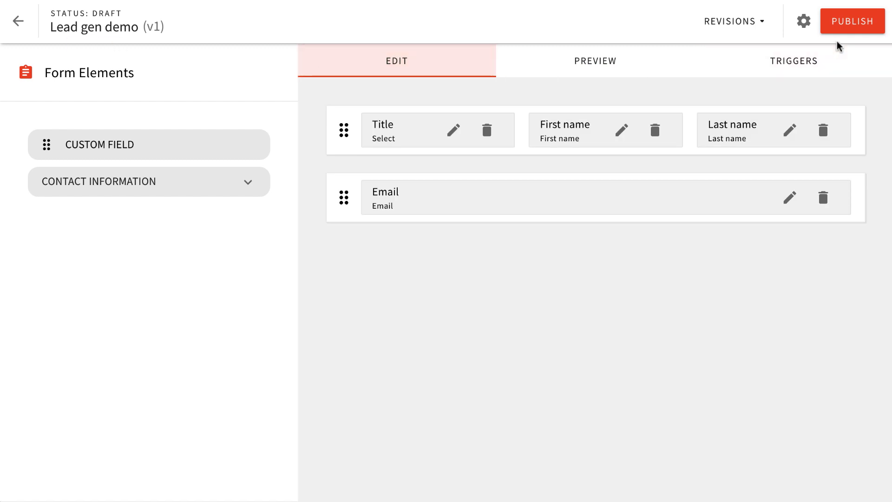
- Publish the Lead gen demo form and select it in the forms list
{"action": "left_click", "coordinate": [848, 28]}
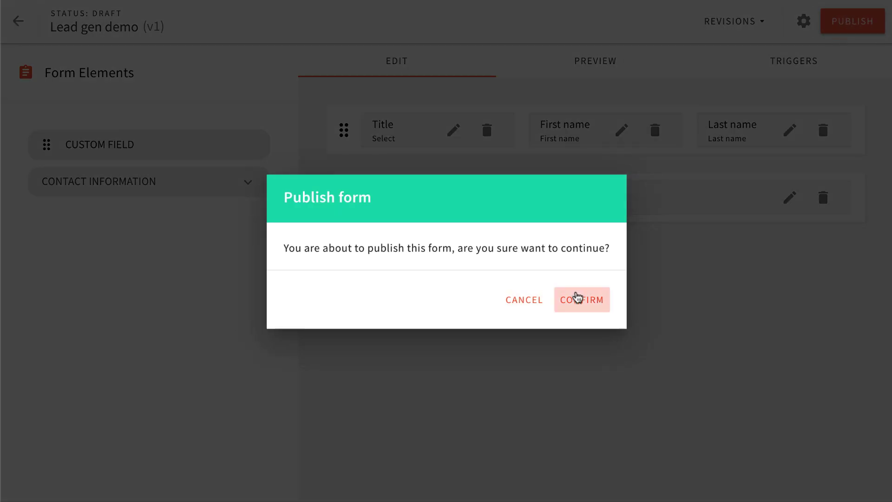
{"action": "left_click", "coordinate": [577, 298]}
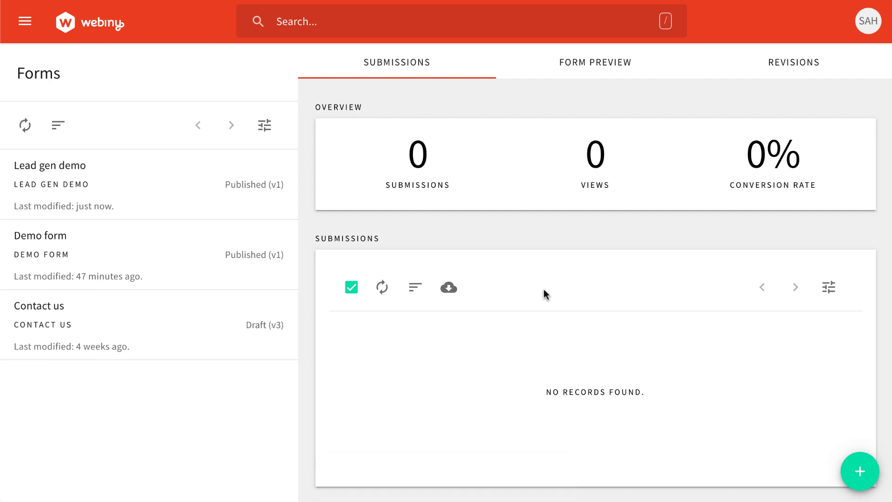
{"action": "left_click", "coordinate": [105, 194]}
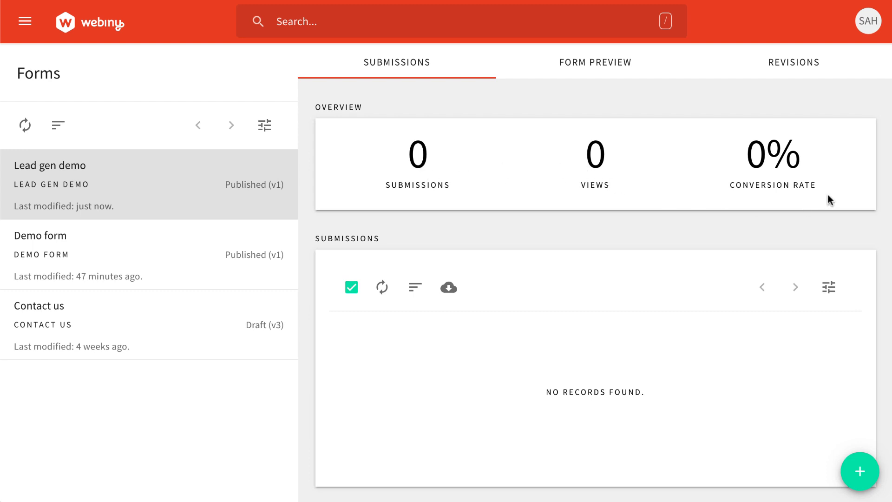
- Review the published form's preview, its revisions and the actions available for the revision
{"action": "left_click", "coordinate": [591, 67]}
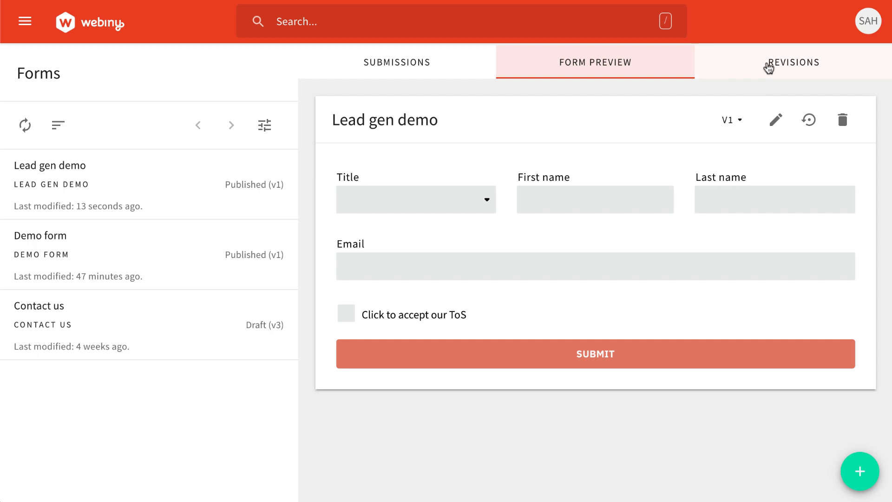
{"action": "left_click", "coordinate": [769, 68]}
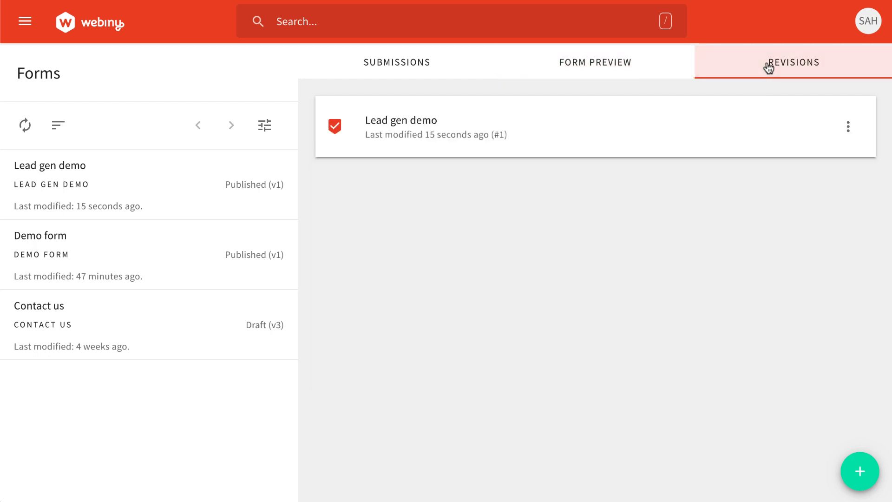
{"action": "left_click", "coordinate": [847, 130]}
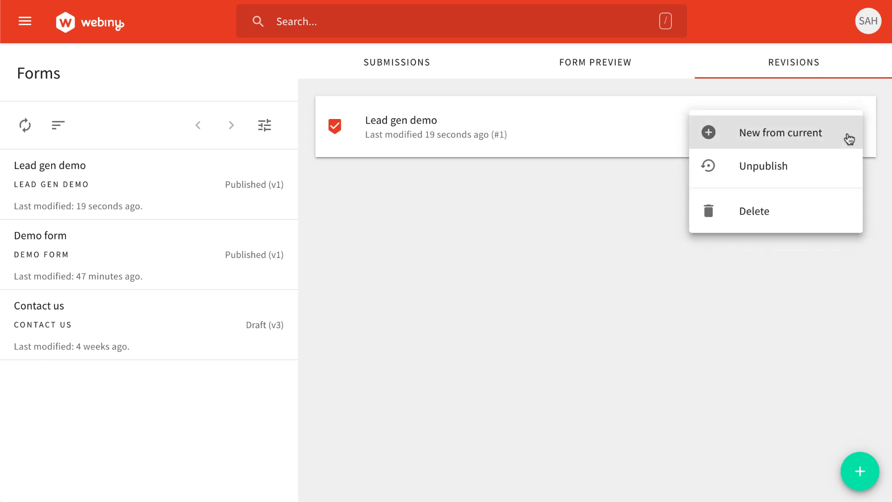
{"action": "left_click", "coordinate": [606, 247]}
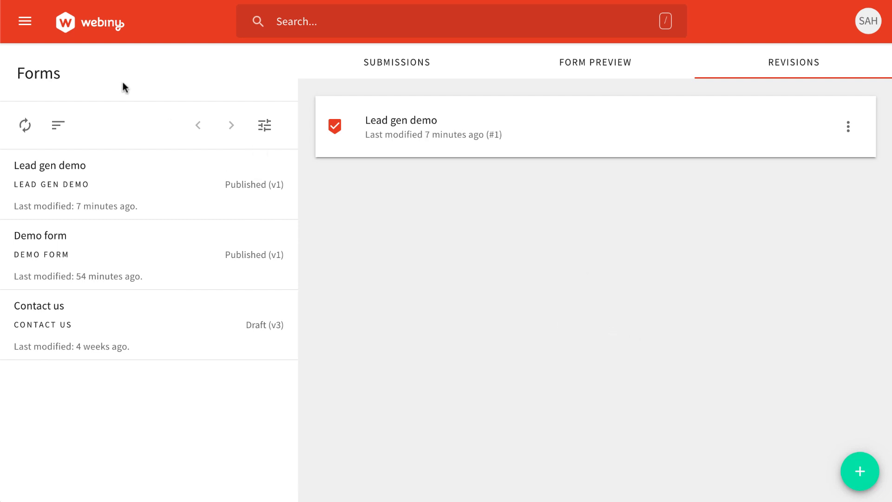
- Go to the site's pages and create a new page in the Static category
{"action": "left_click", "coordinate": [25, 21]}
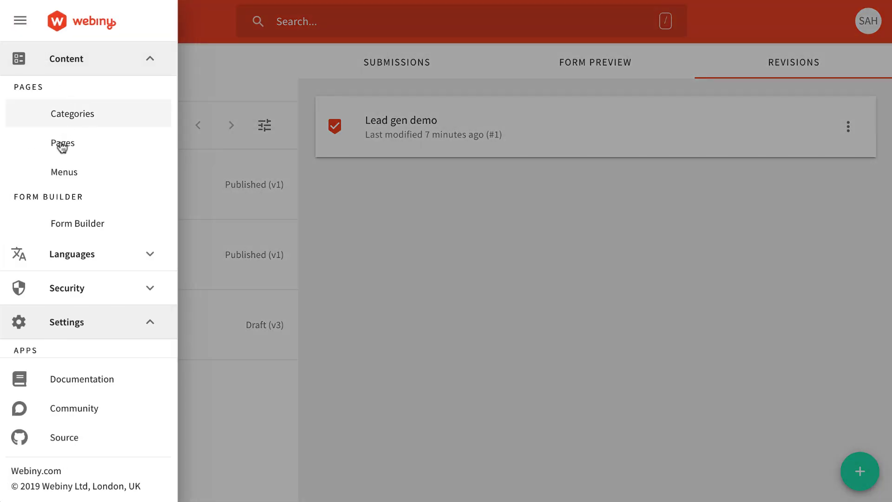
{"action": "left_click", "coordinate": [61, 146]}
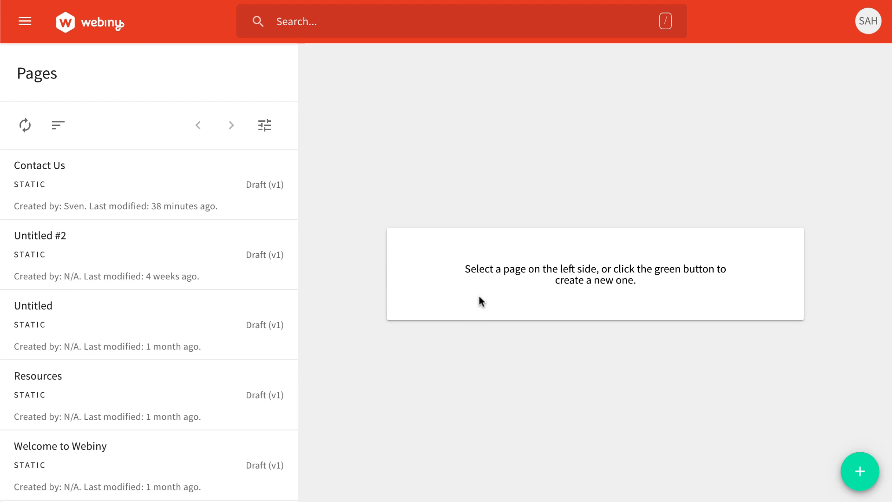
{"action": "scroll", "coordinate": [160, 373], "scroll_direction": "down", "scroll_amount": 3}
{"action": "scroll", "coordinate": [160, 373], "scroll_direction": "up", "scroll_amount": 3}
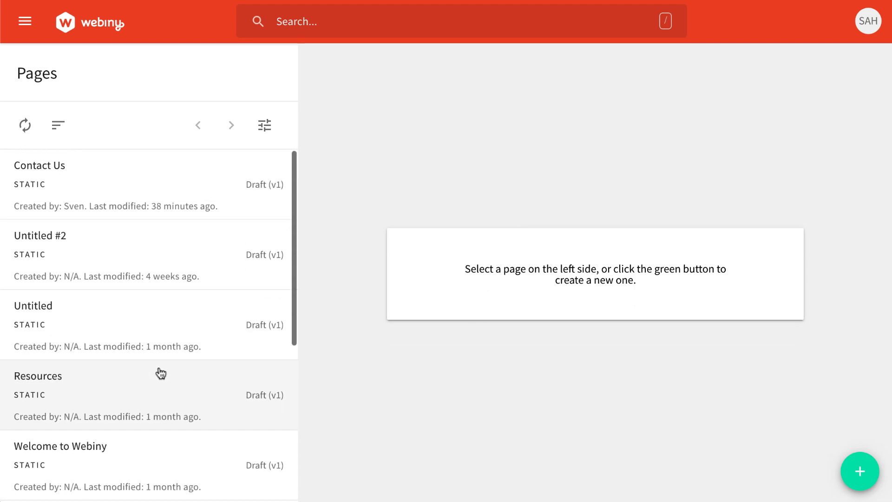
{"action": "left_click", "coordinate": [861, 472]}
{"action": "left_click", "coordinate": [386, 239]}
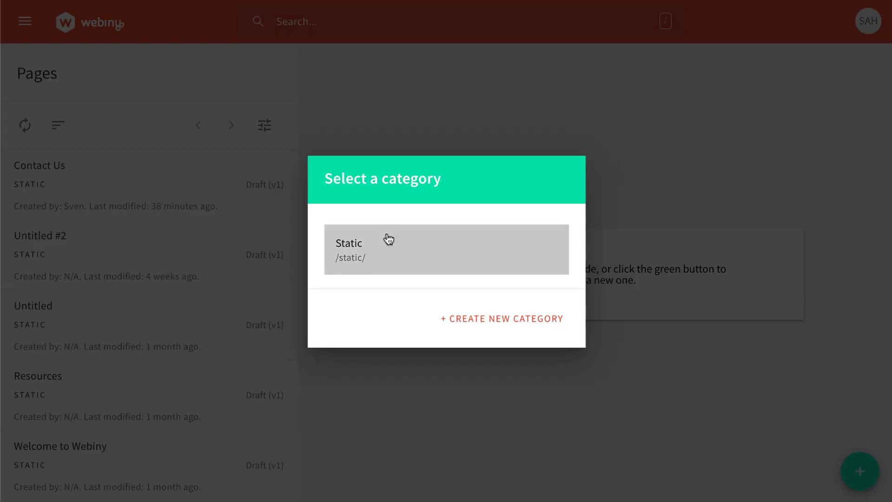
{"action": "left_click", "coordinate": [389, 239]}
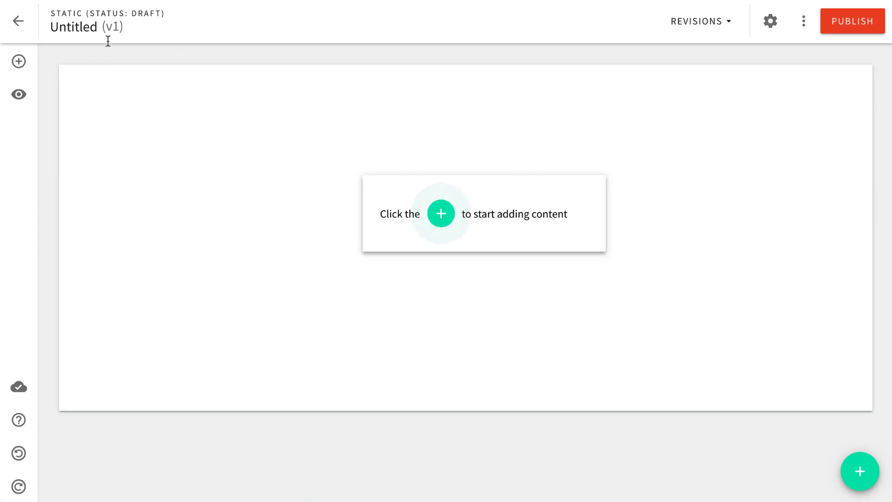
- Rename the new page as Contact Us
{"action": "left_click", "coordinate": [70, 26]}
{"action": "double_click", "coordinate": [68, 20]}
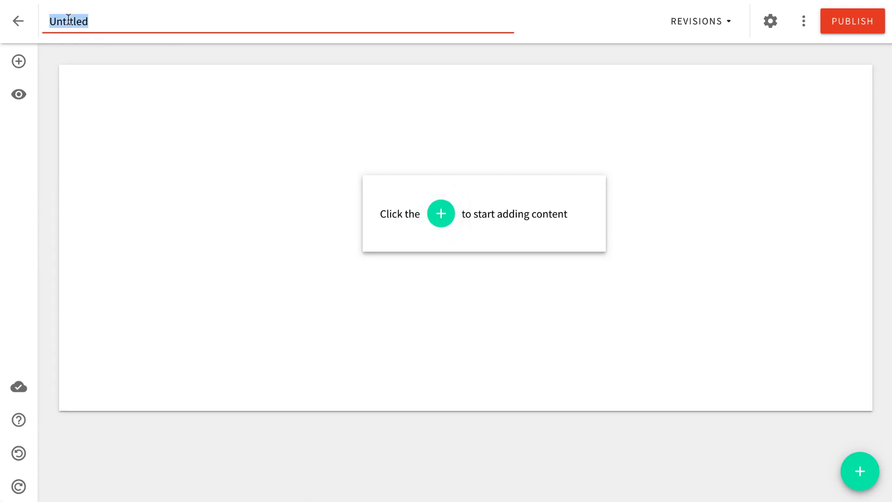
{"action": "type", "text": "Con"}
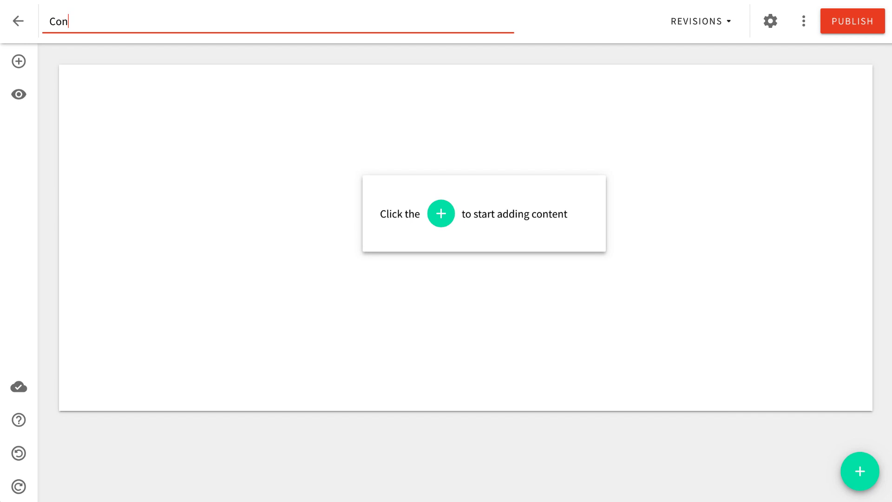
{"action": "type", "text": "tact Us"}
{"action": "key", "text": "Return"}
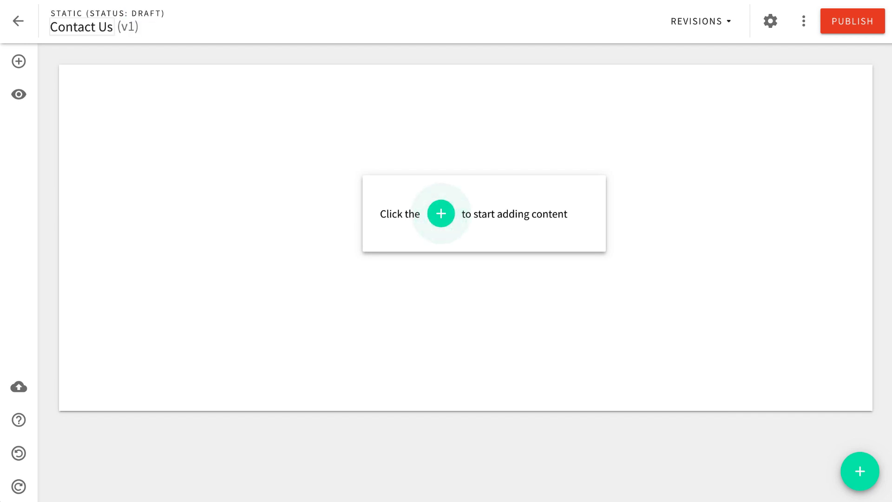
- Add an empty block to the page and insert a Column element to split it into two columns
{"action": "left_click", "coordinate": [450, 213]}
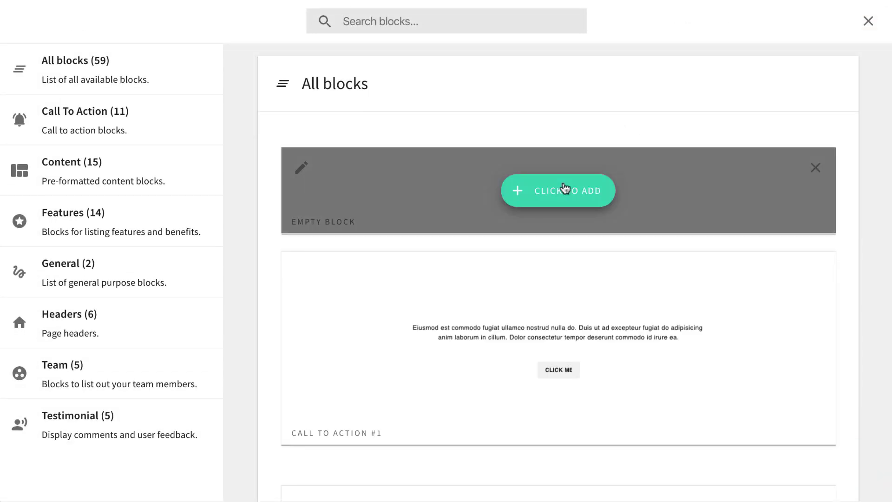
{"action": "left_click", "coordinate": [559, 186]}
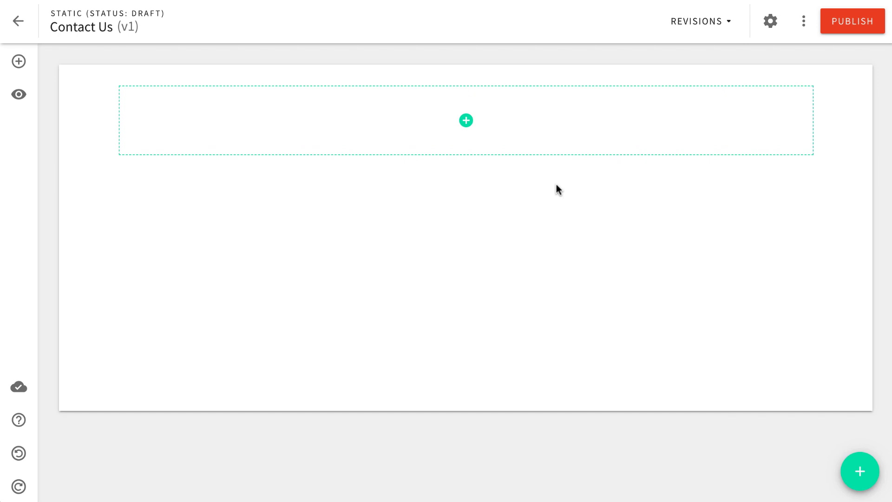
{"action": "left_click", "coordinate": [18, 65]}
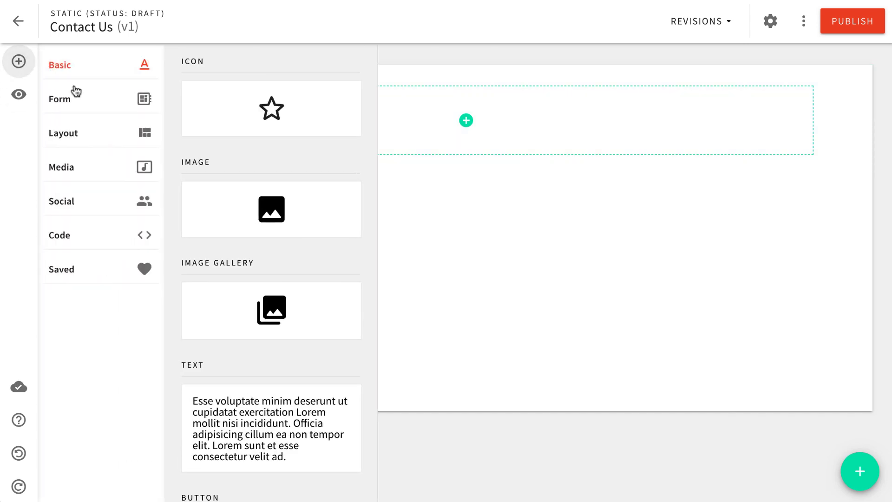
{"action": "left_click", "coordinate": [98, 139]}
{"action": "mouse_move", "coordinate": [268, 110]}
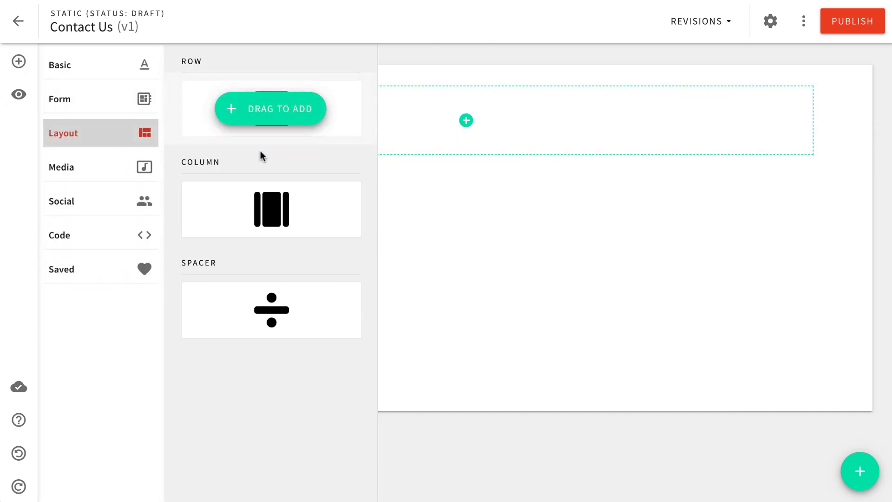
{"action": "left_click_drag", "start_coordinate": [259, 205], "coordinate": [163, 115]}
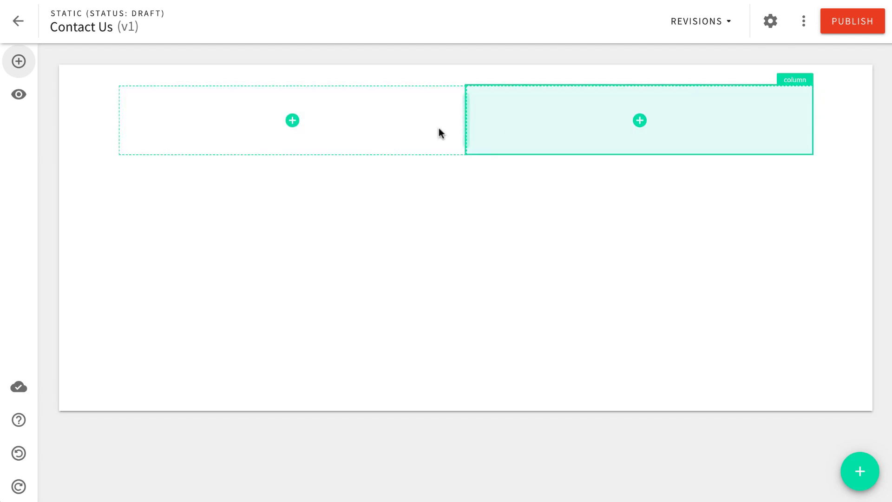
- Add a text element to the first column of the Contact Us page and select its placeholder text
{"action": "left_click", "coordinate": [288, 129]}
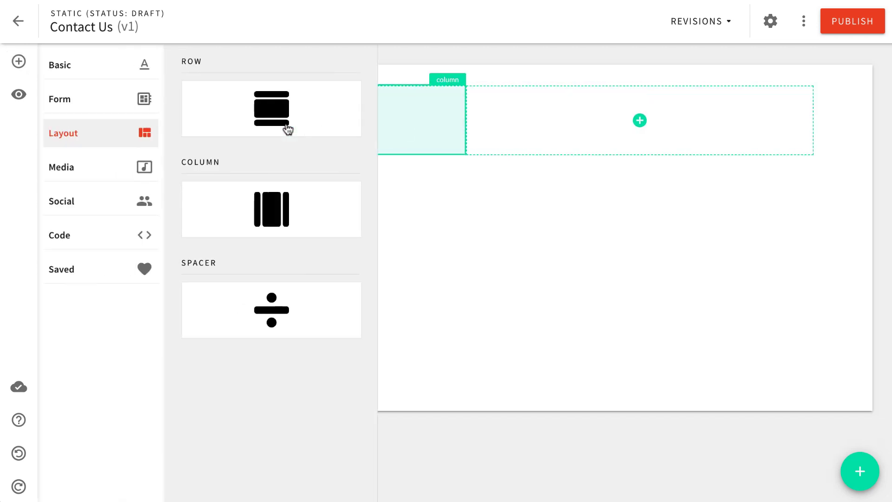
{"action": "left_click", "coordinate": [92, 74]}
{"action": "mouse_move", "coordinate": [260, 427]}
{"action": "left_click_drag", "start_coordinate": [260, 427], "coordinate": [305, 95]}
{"action": "left_click", "coordinate": [283, 113]}
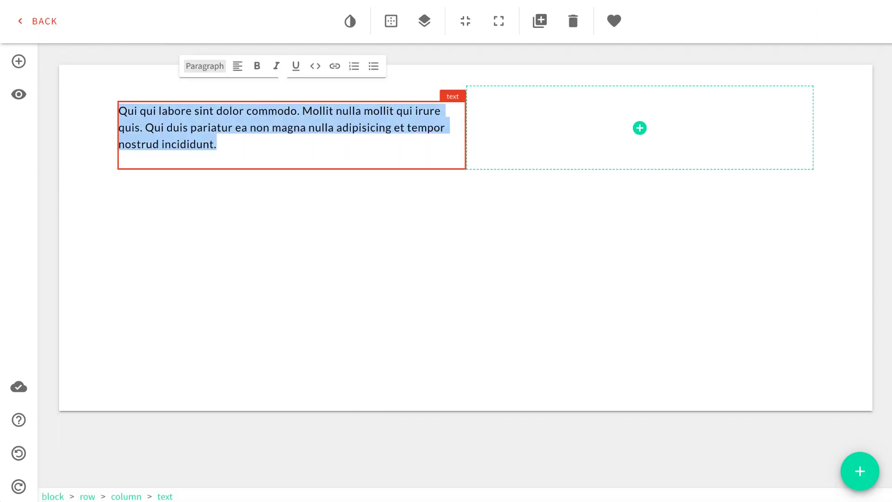
- Replace the placeholder text with "Contact Us" and a second paragraph reading "We will respond to your query shortly."
{"action": "type", "text": "Contact Us"}
{"action": "key", "text": "Return"}
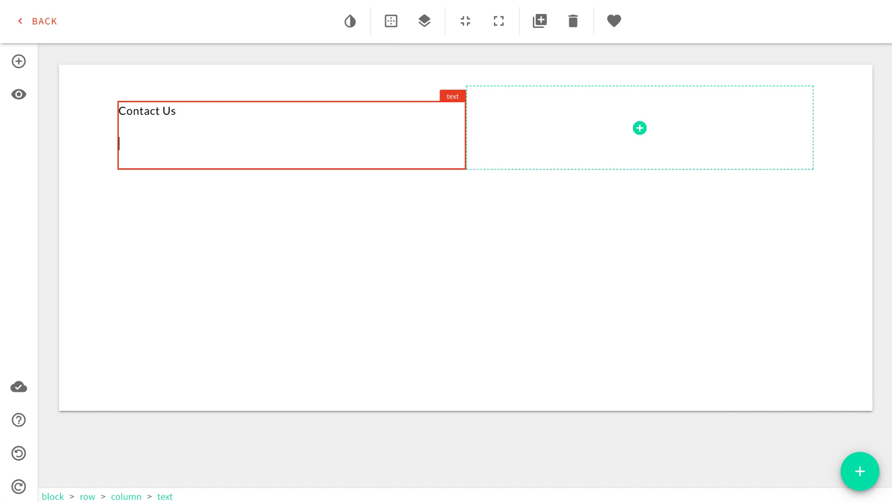
{"action": "type", "text": "We will respond"}
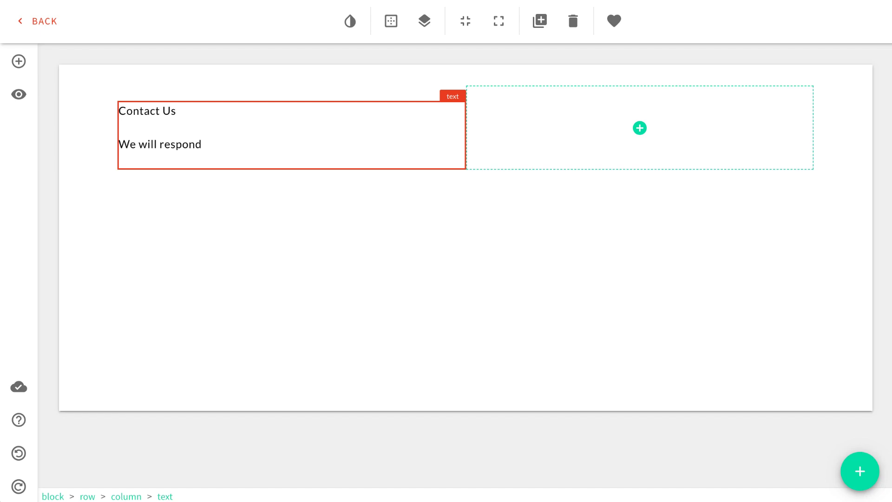
{"action": "type", "text": " to your query sh"}
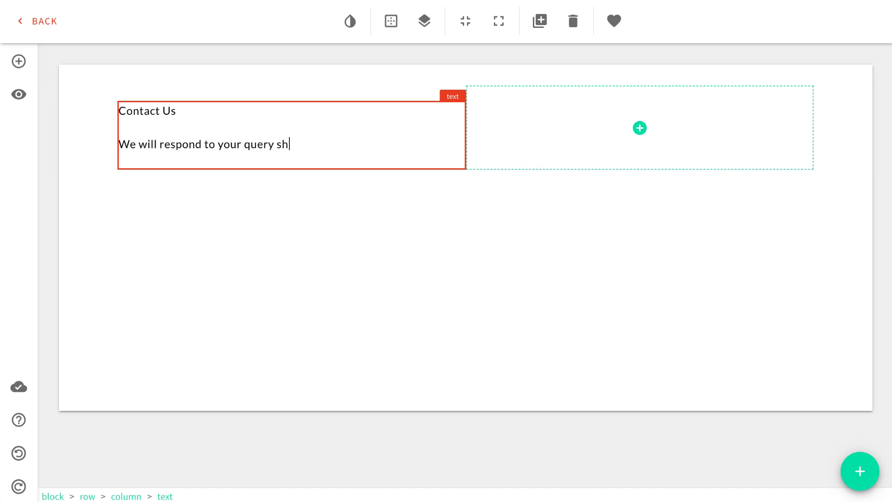
{"action": "type", "text": "ortly."}
- Format the "Contact Us" line of the text element as Heading 1
{"action": "key", "text": "shift+Home"}
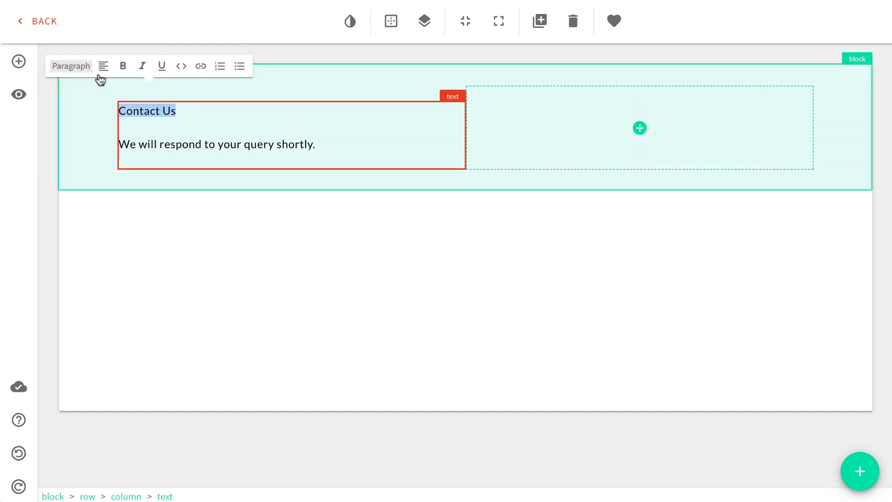
{"action": "left_click", "coordinate": [71, 65]}
{"action": "left_click", "coordinate": [87, 92]}
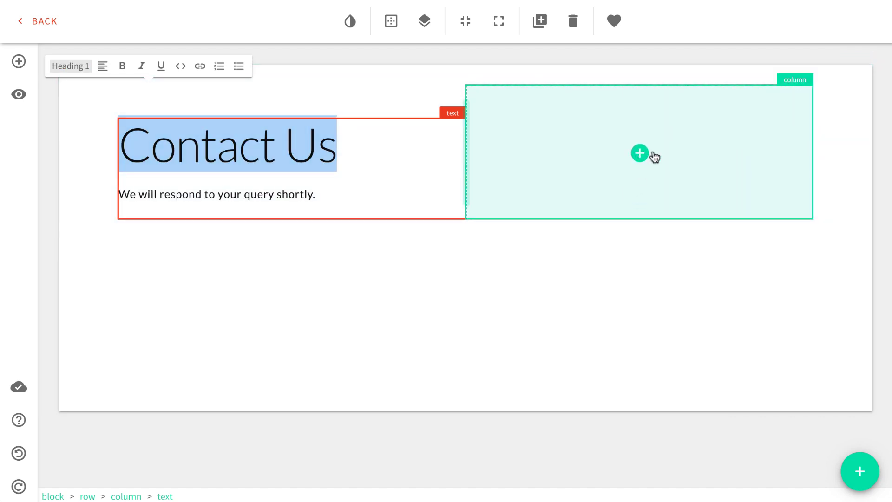
- Add a Form element to the empty second column of the page
{"action": "left_click", "coordinate": [643, 154]}
{"action": "left_click", "coordinate": [72, 111]}
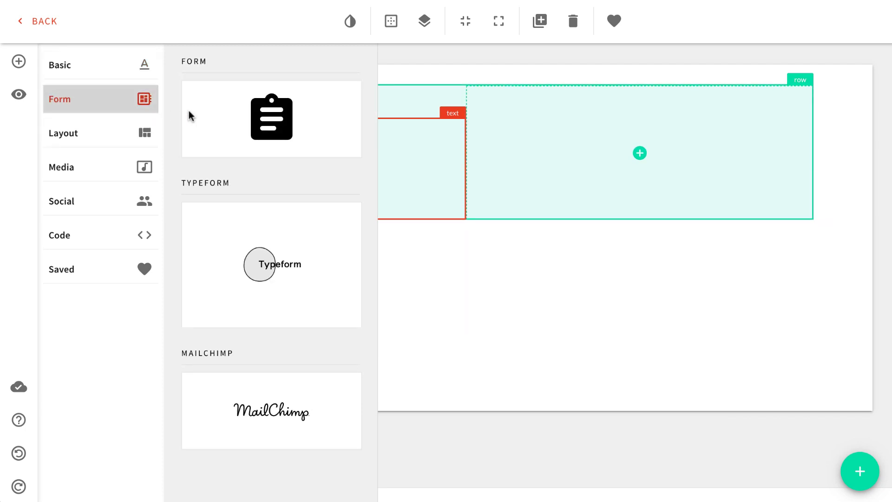
{"action": "mouse_move", "coordinate": [272, 139]}
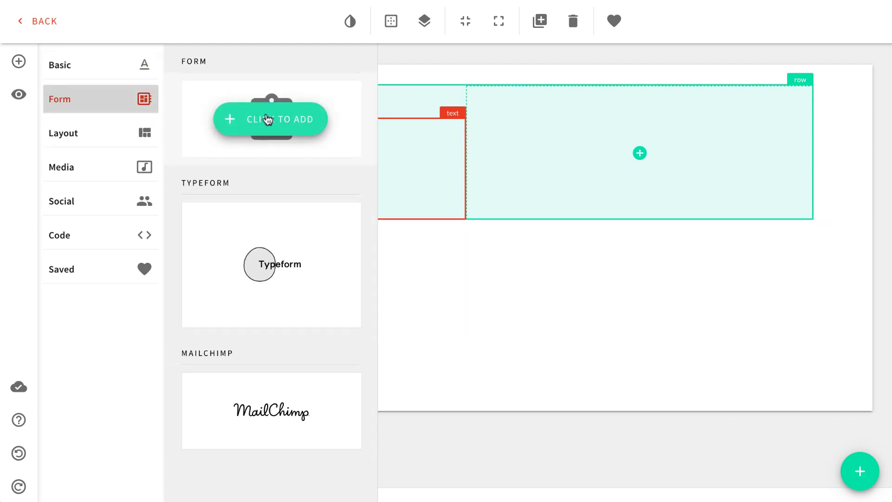
{"action": "left_click", "coordinate": [274, 119]}
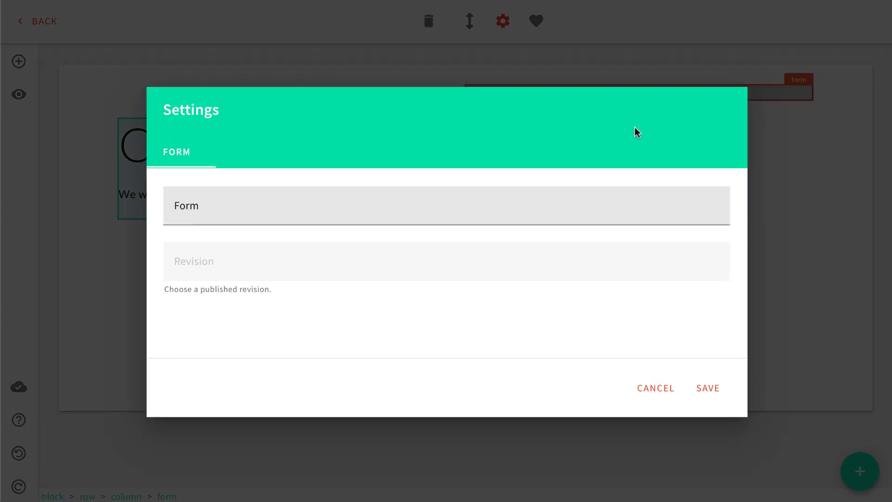
- Link the form element to the Lead gen demo form with its latest published revision
{"action": "left_click", "coordinate": [281, 189]}
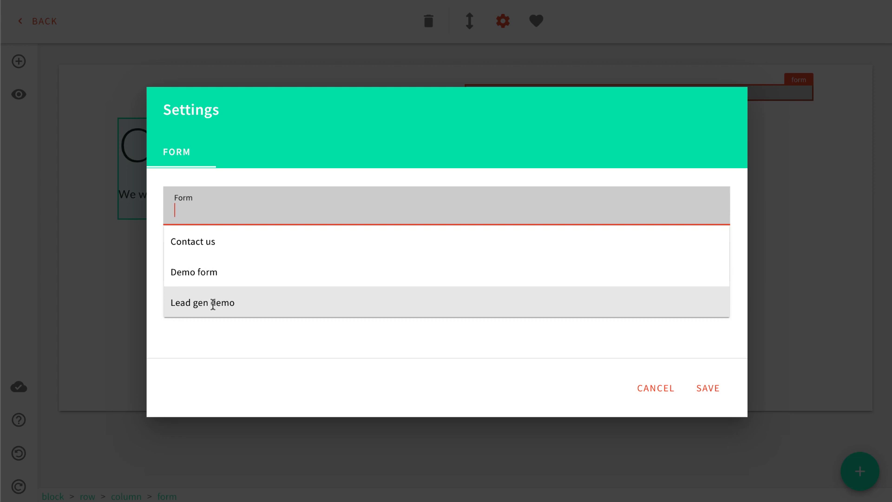
{"action": "left_click", "coordinate": [213, 303]}
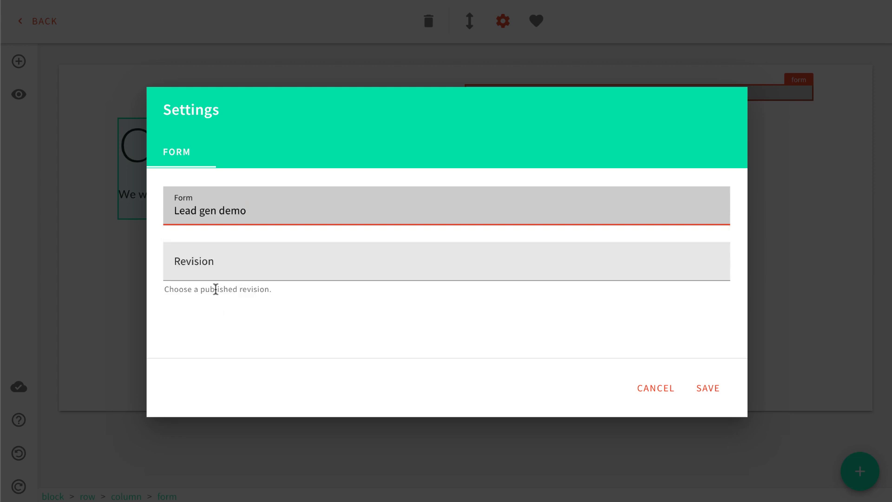
{"action": "left_click", "coordinate": [214, 262]}
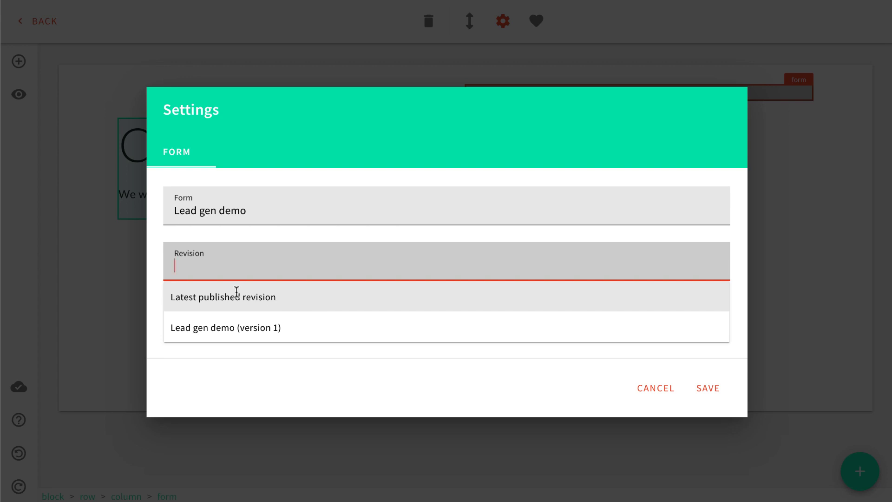
{"action": "left_click", "coordinate": [236, 291]}
{"action": "left_click", "coordinate": [299, 310]}
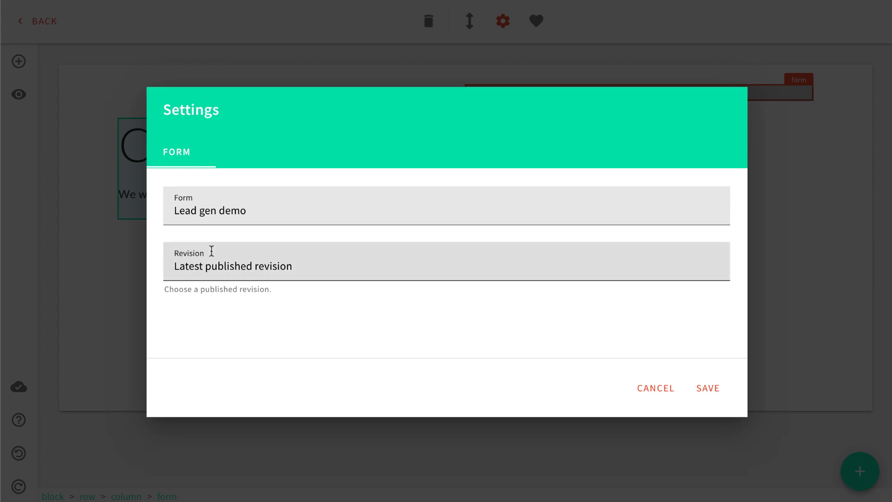
- Try Lead gen demo (version 1) as the form element's revision and clear the selection again
{"action": "left_click", "coordinate": [321, 266]}
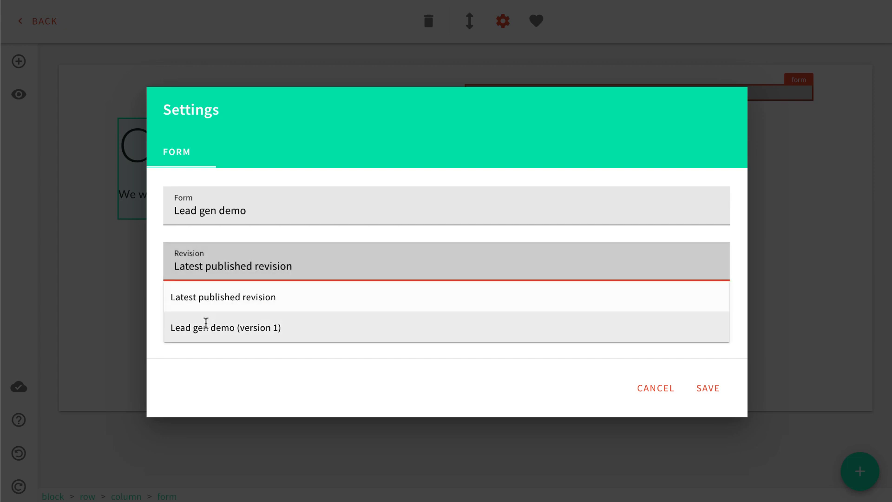
{"action": "left_click", "coordinate": [202, 327]}
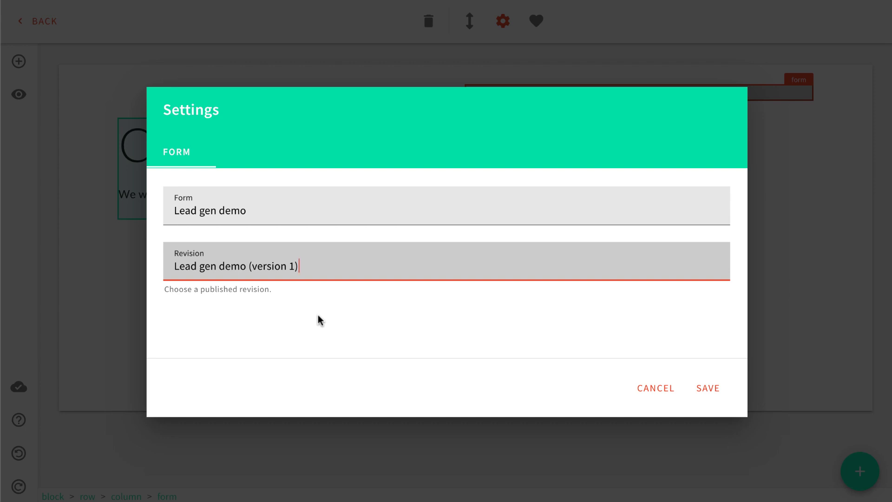
{"action": "left_click", "coordinate": [353, 267]}
{"action": "left_click", "coordinate": [207, 255]}
{"action": "triple_click", "coordinate": [207, 255]}
{"action": "key", "text": "BackSpace"}
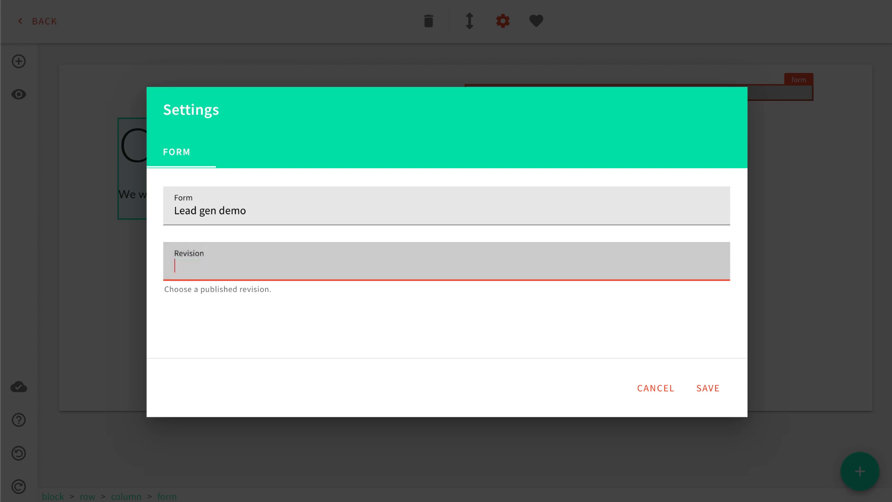
{"action": "left_click", "coordinate": [303, 321]}
- Set the form element's revision to Latest published revision and save the settings
{"action": "left_click", "coordinate": [259, 258]}
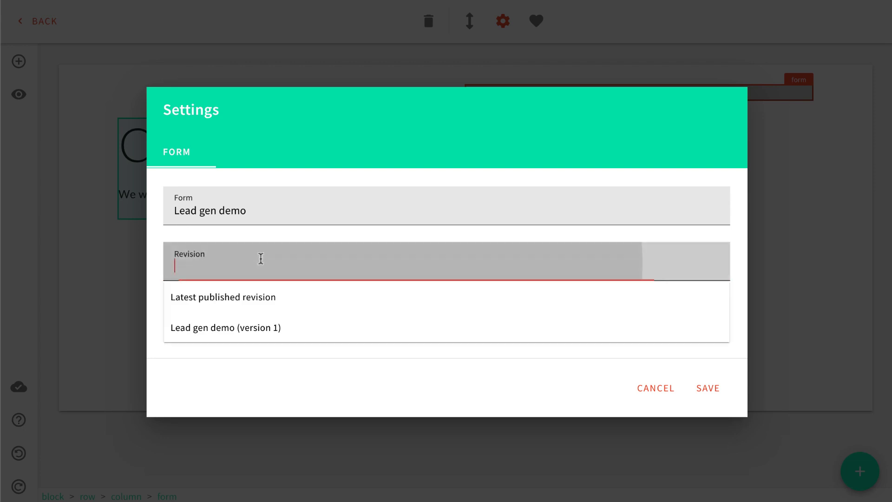
{"action": "left_click", "coordinate": [220, 302]}
{"action": "left_click", "coordinate": [700, 397]}
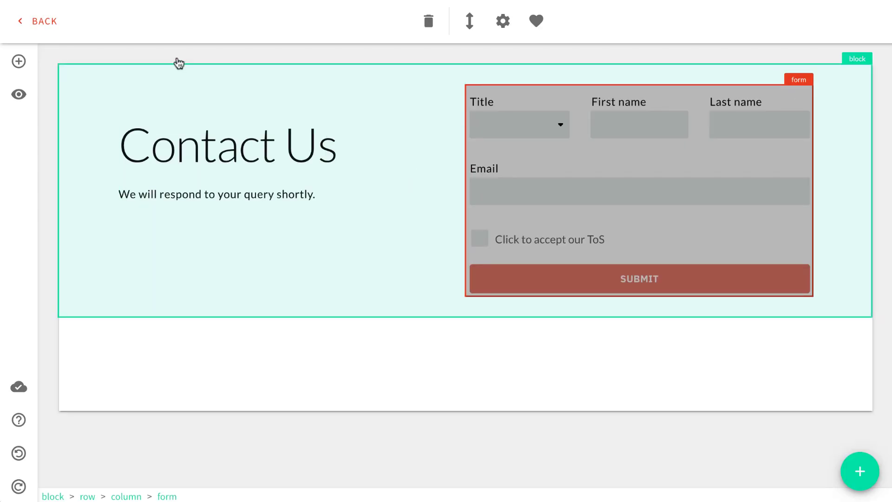
- Leave the form element's editing and publish the Contact Us page
{"action": "left_click", "coordinate": [48, 29]}
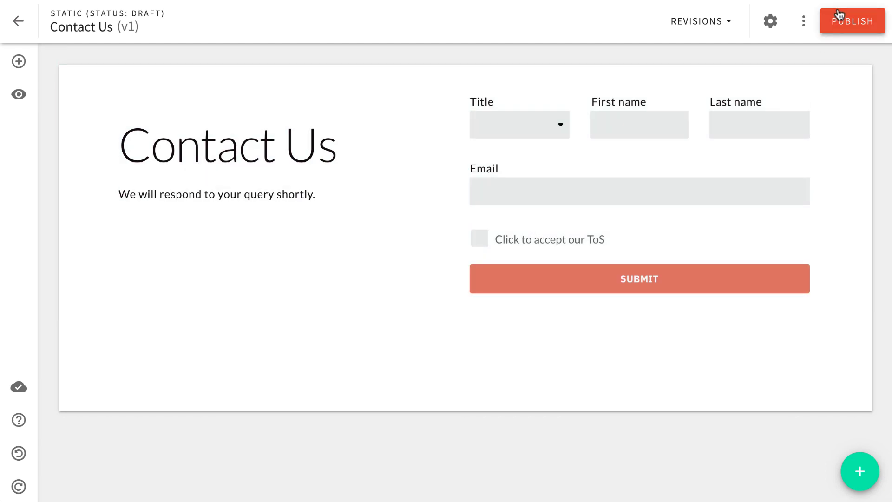
{"action": "left_click", "coordinate": [837, 19]}
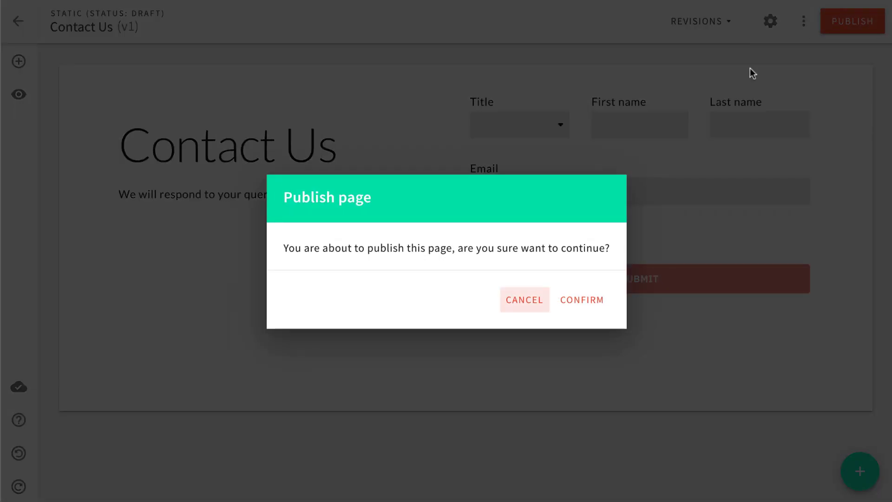
{"action": "left_click", "coordinate": [574, 301]}
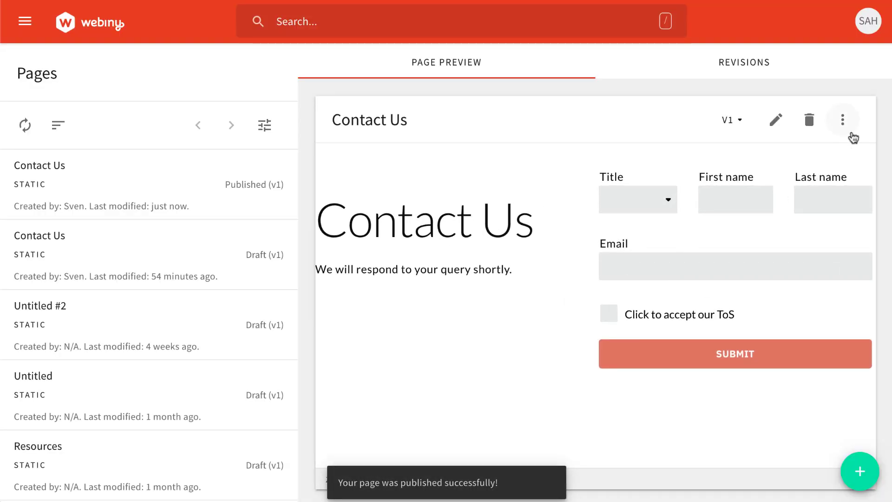
- Open the published page on the site and submit the empty form to test its required fields
{"action": "left_click", "coordinate": [843, 121]}
{"action": "left_click", "coordinate": [770, 130]}
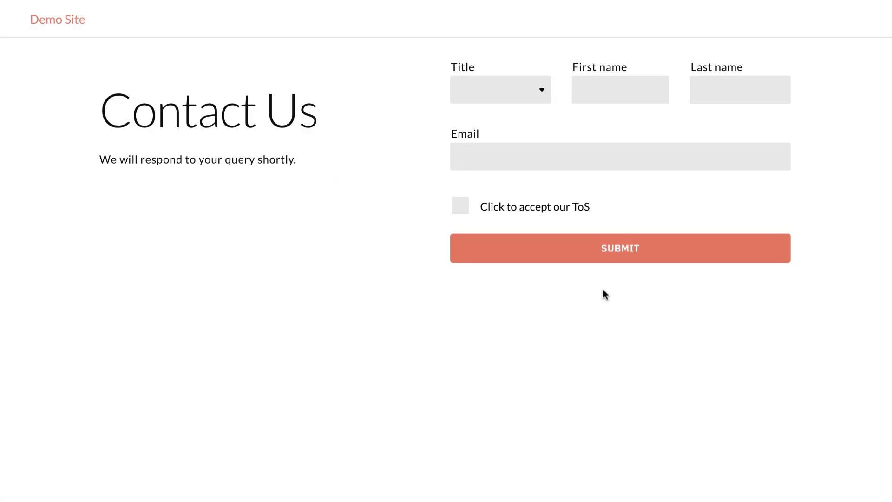
{"action": "left_click", "coordinate": [625, 250]}
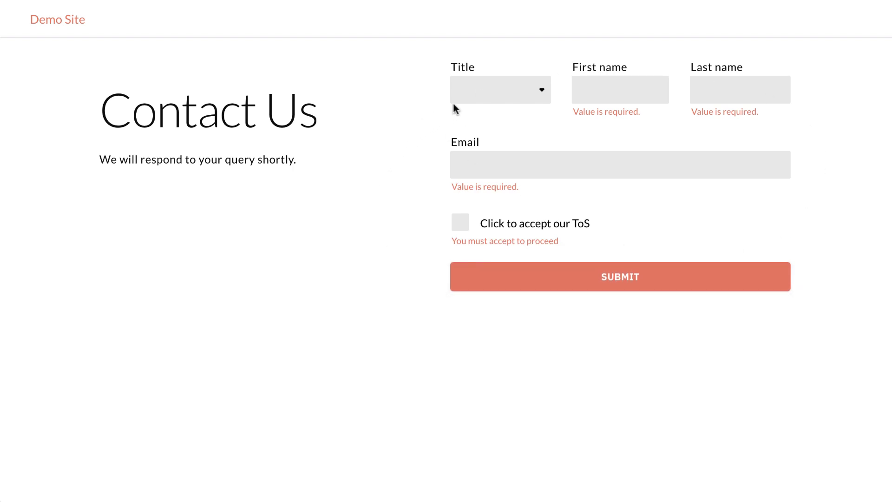
- Complete the form with the title Director and the contact's name and e-mail, accept the ToS and submit it
{"action": "left_click", "coordinate": [485, 98]}
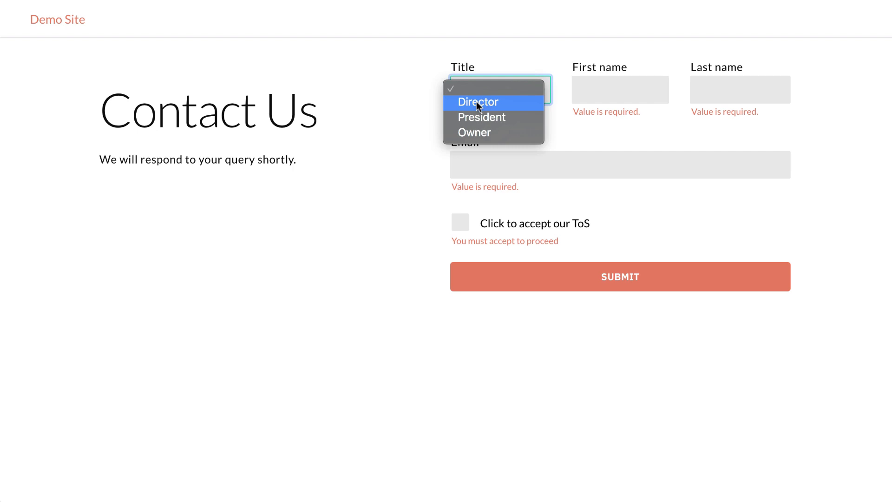
{"action": "left_click", "coordinate": [478, 102]}
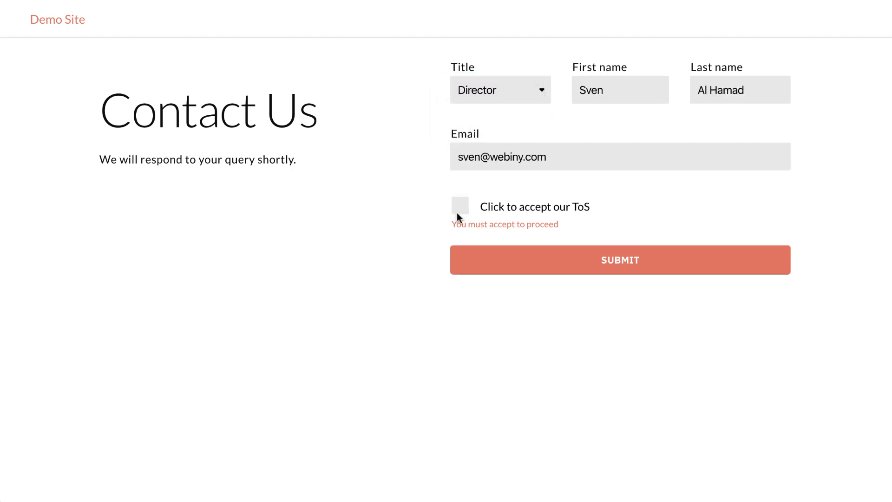
{"action": "left_click", "coordinate": [460, 205]}
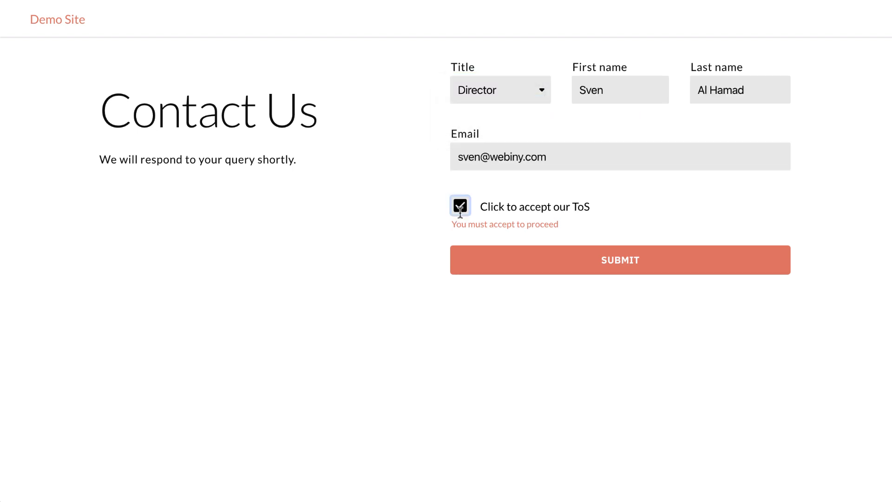
{"action": "left_click", "coordinate": [621, 266]}
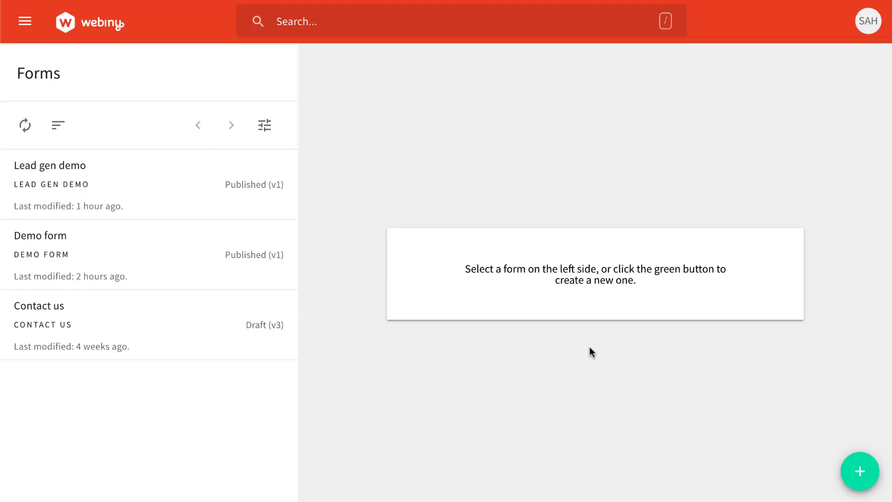
- Open the Lead gen demo form in the Forms list and examine its submissions, views and conversion rate
{"action": "left_click", "coordinate": [90, 204]}
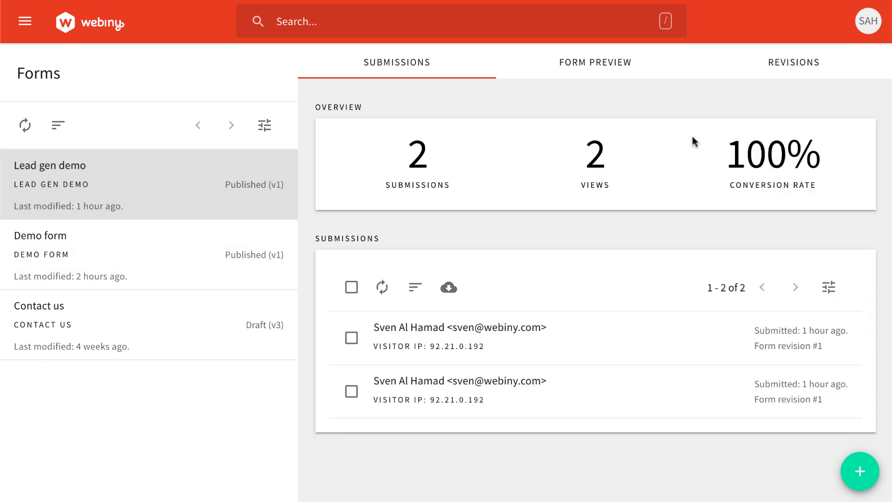
{"action": "double_click", "coordinate": [753, 150]}
{"action": "left_click", "coordinate": [596, 158]}
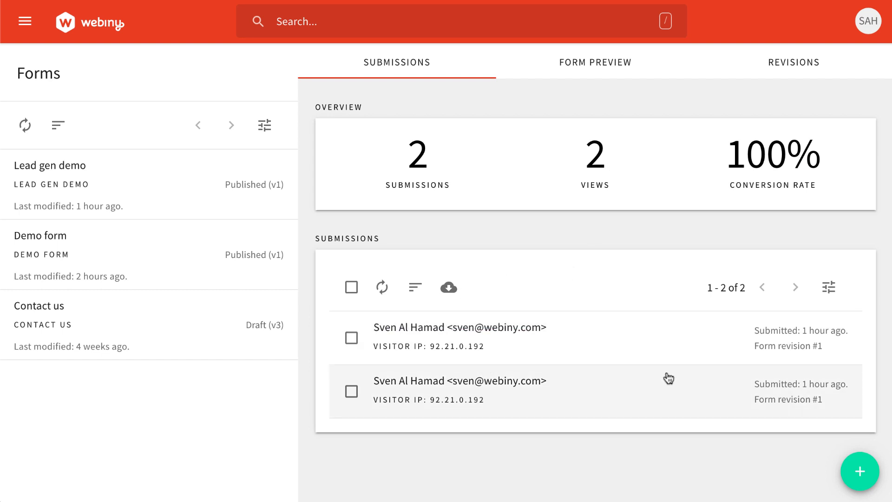
- View the details of the first submission in the form's submissions list and close them
{"action": "left_click", "coordinate": [351, 287]}
{"action": "left_click", "coordinate": [351, 294]}
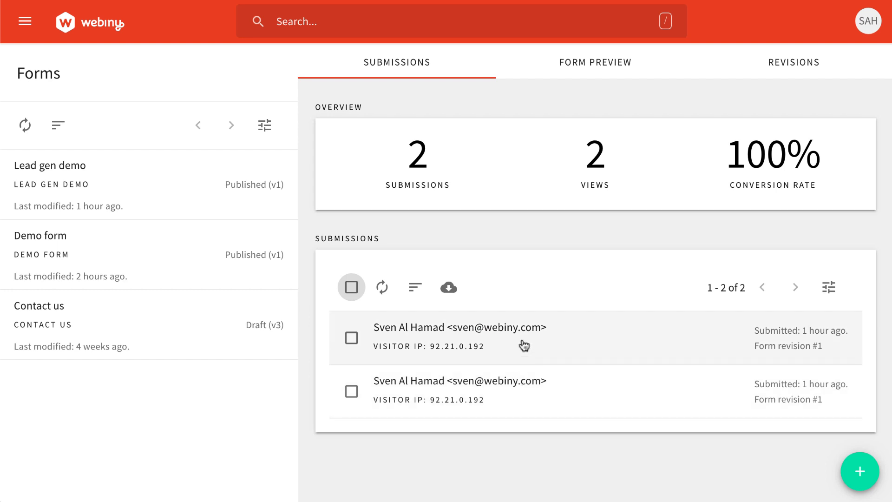
{"action": "left_click", "coordinate": [524, 344]}
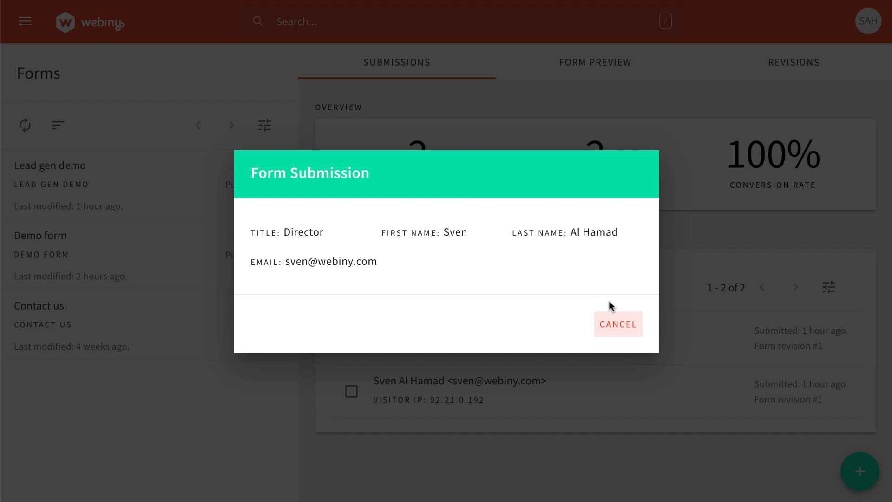
{"action": "left_click", "coordinate": [617, 321]}
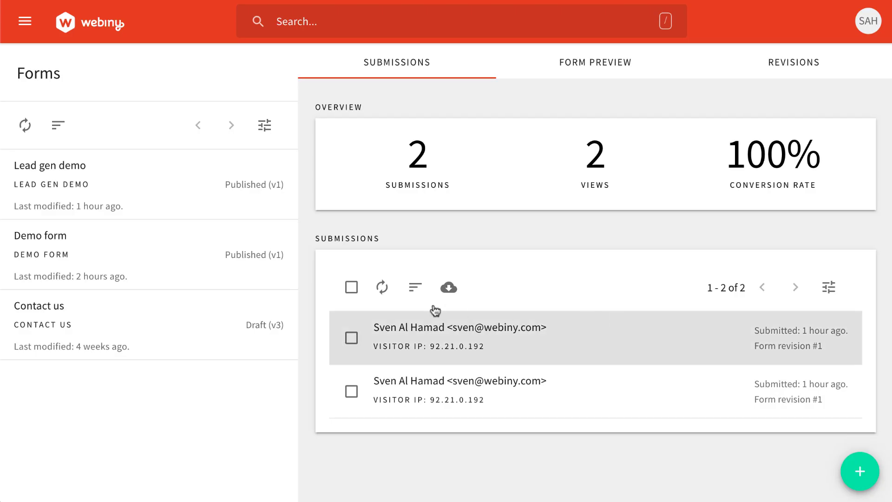
- Select all submissions of the form, export them as a CSV file and open the downloaded file
{"action": "left_click", "coordinate": [352, 287]}
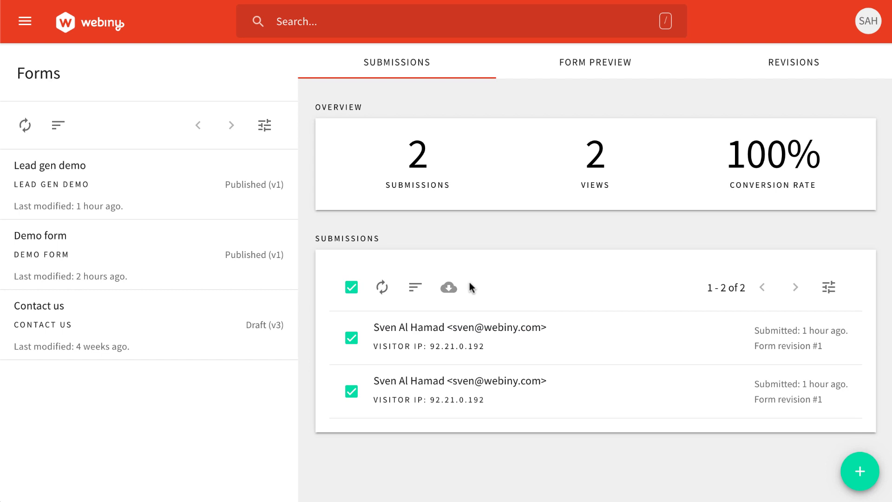
{"action": "left_click", "coordinate": [448, 286]}
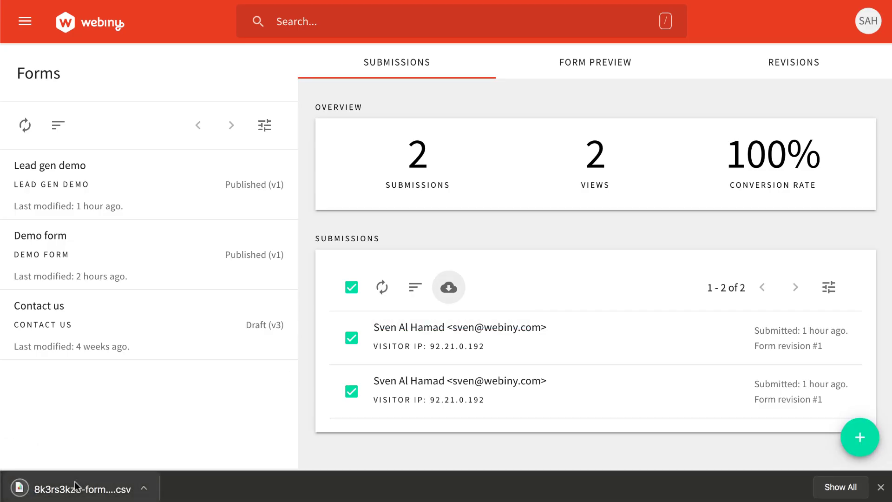
{"action": "left_click", "coordinate": [75, 482]}
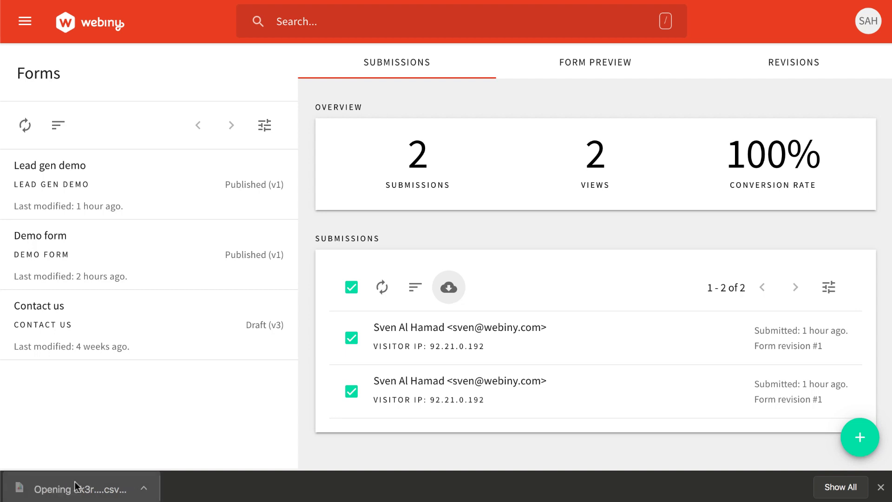